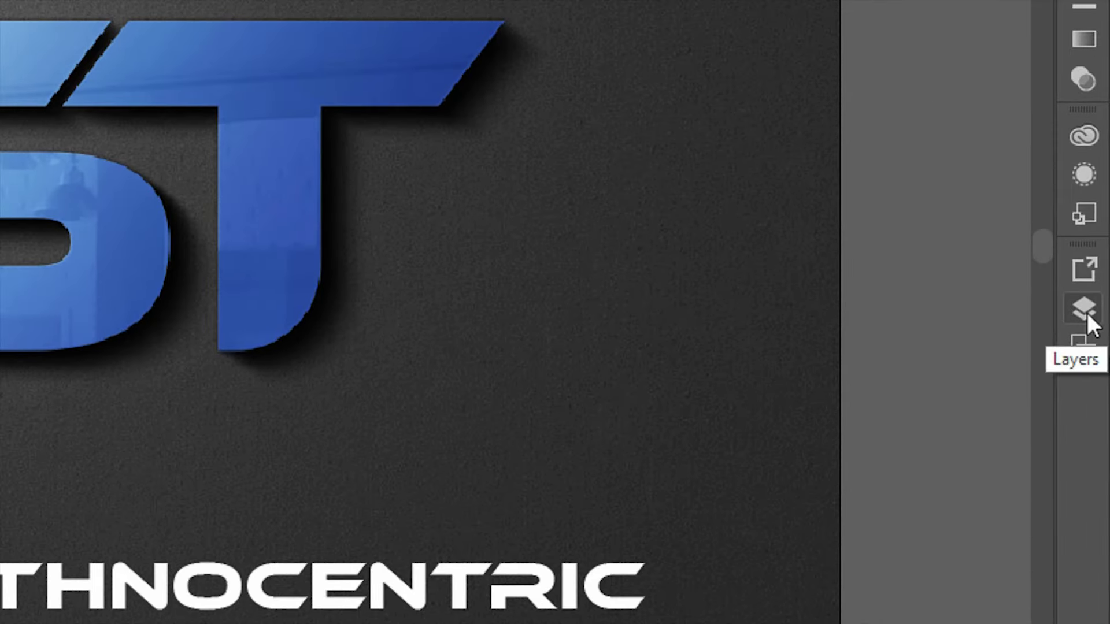
Add a second artboard to the document beside the finished RST logo
left_click(1061, 314)
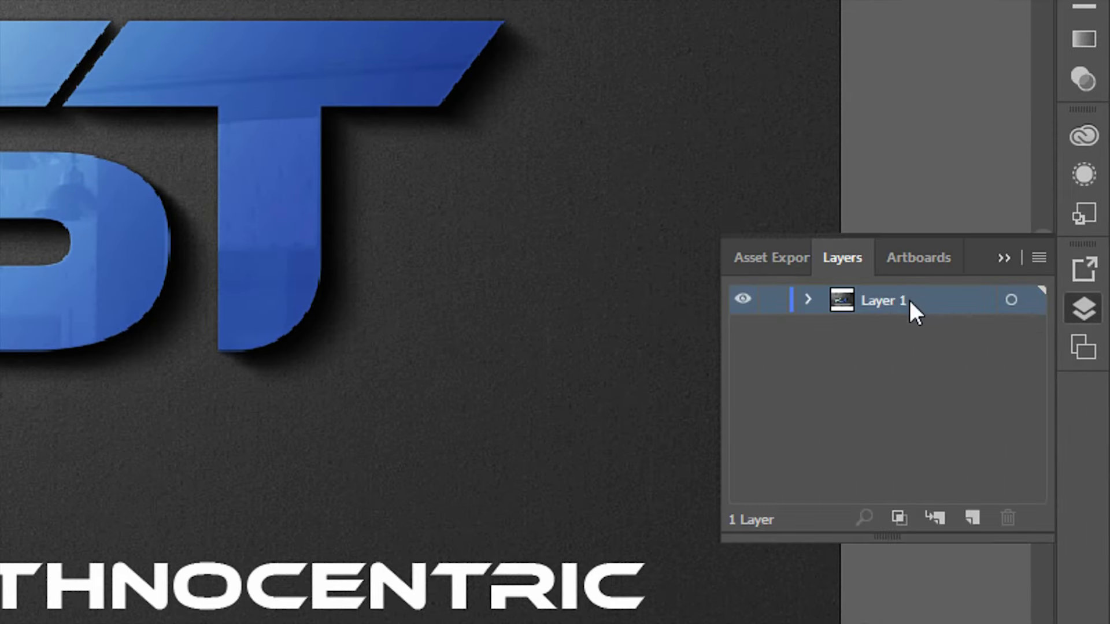
left_click(907, 269)
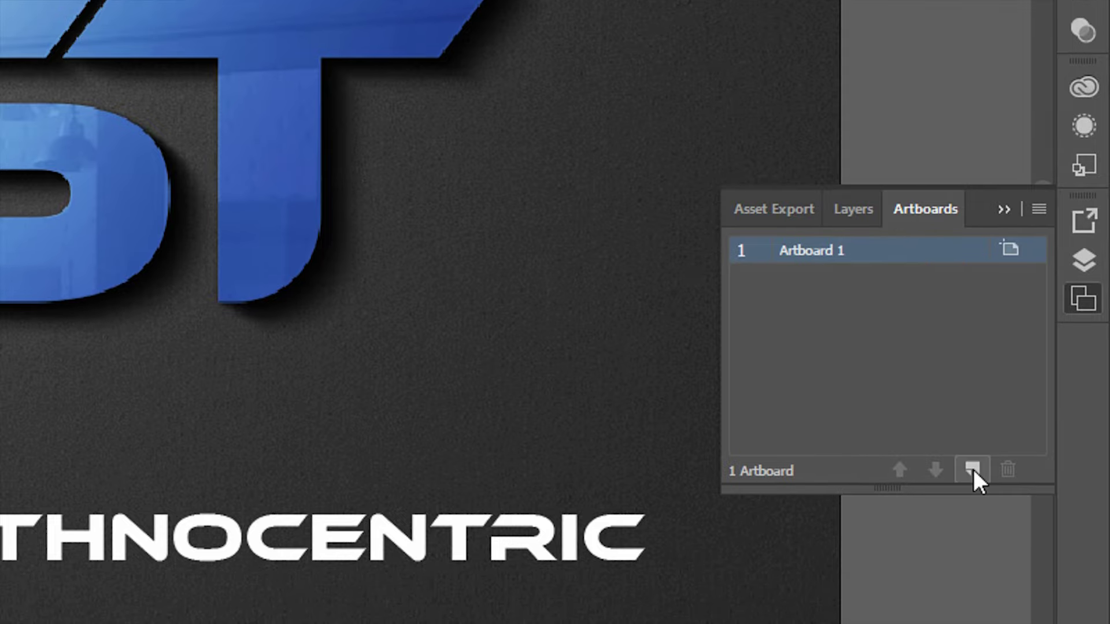
left_click(972, 482)
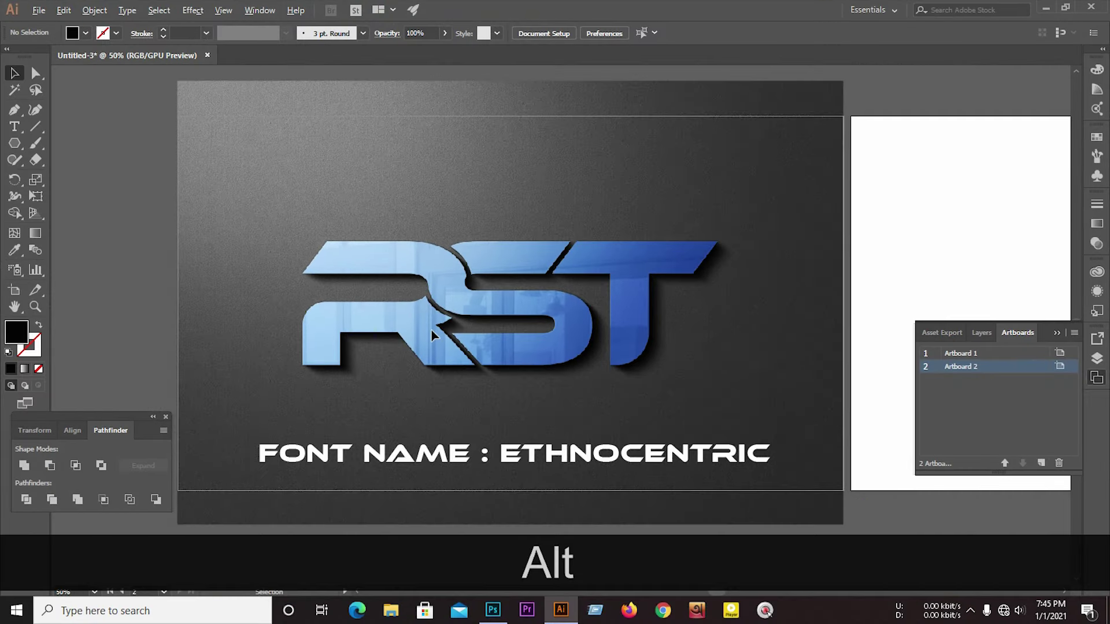
scroll(434, 317, "down", 3)
left_click(1056, 332)
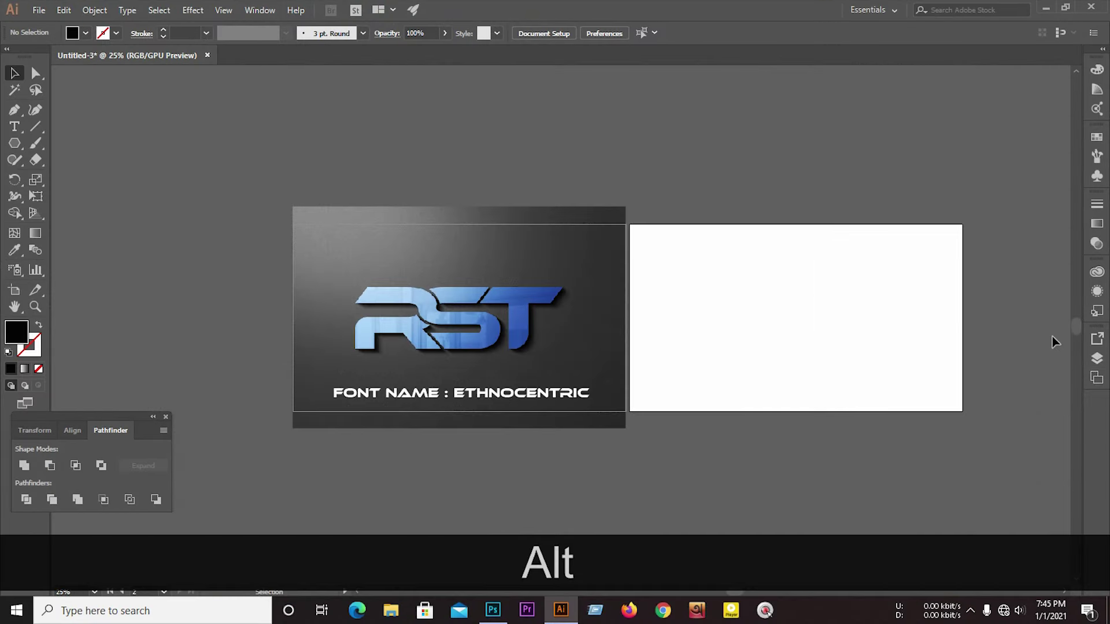
Add the text "RST" in Ethnocentric Regular at 72 pt on the blank artboard
scroll(924, 286, "up", 2)
scroll(731, 272, "down", 1)
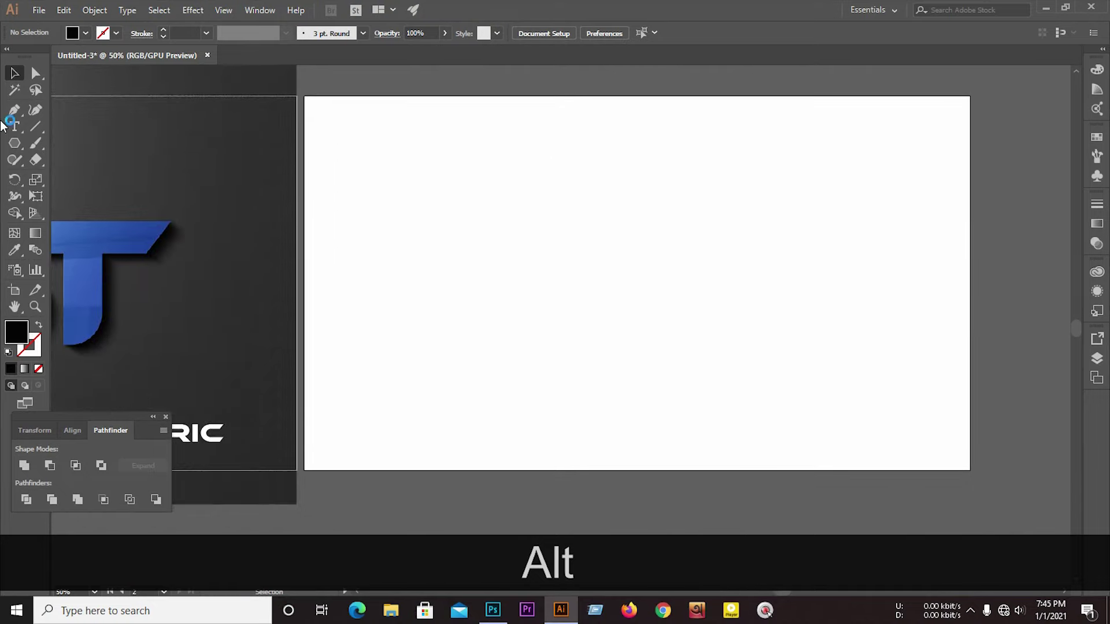
left_click(9, 123)
left_click(536, 243)
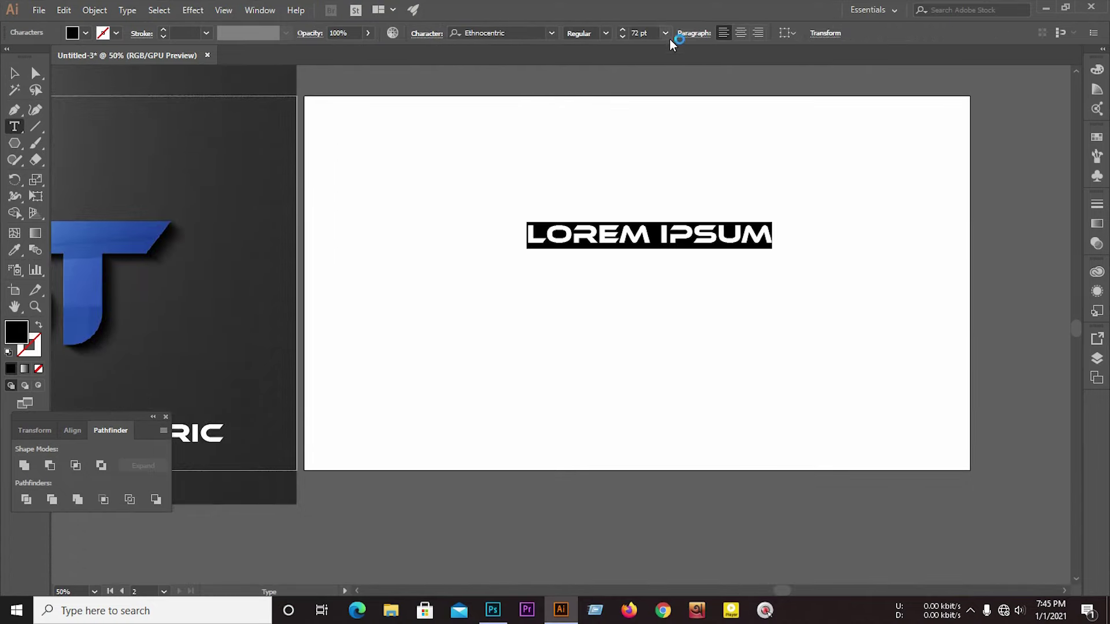
type("RE")
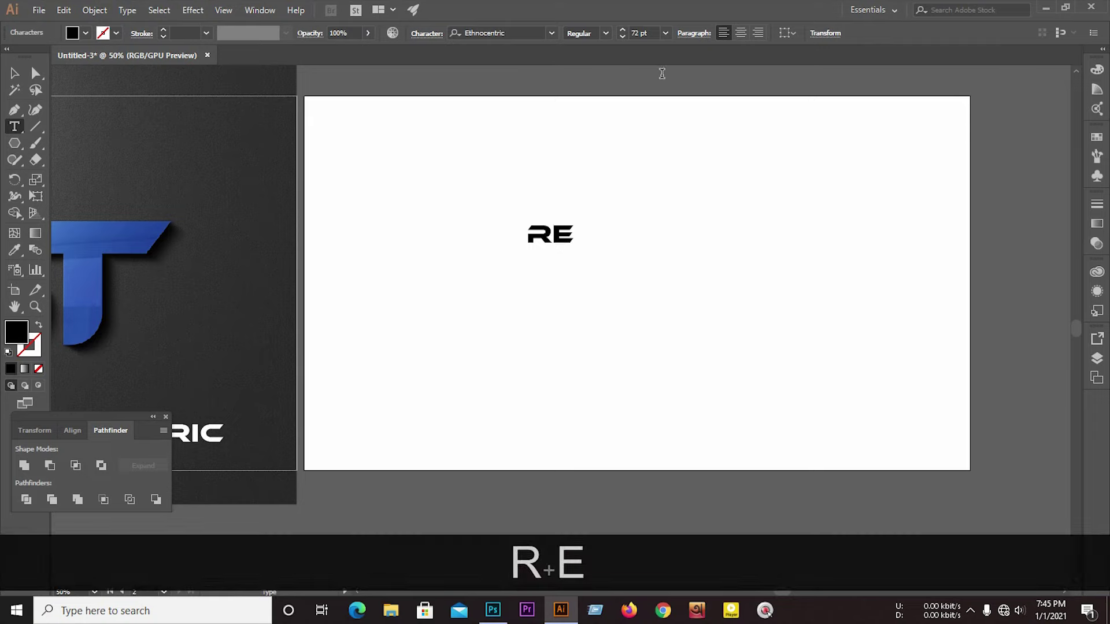
key("BackSpace")
type("S")
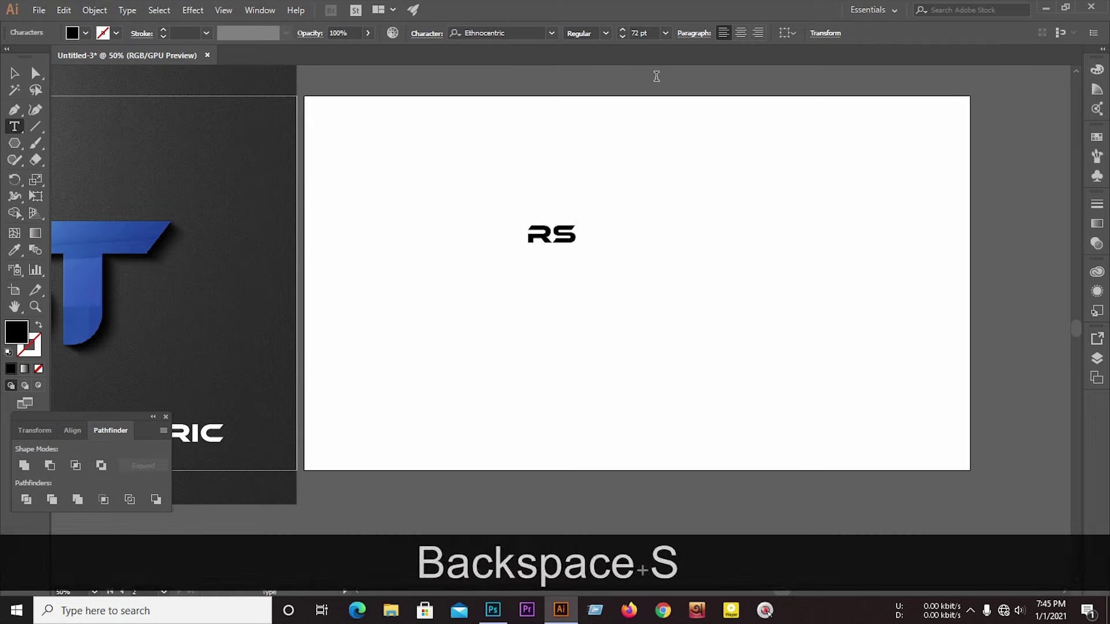
type("T")
Scale the RST text up proportionally to about 379 pt and place it near the middle of the artboard
left_click(16, 74)
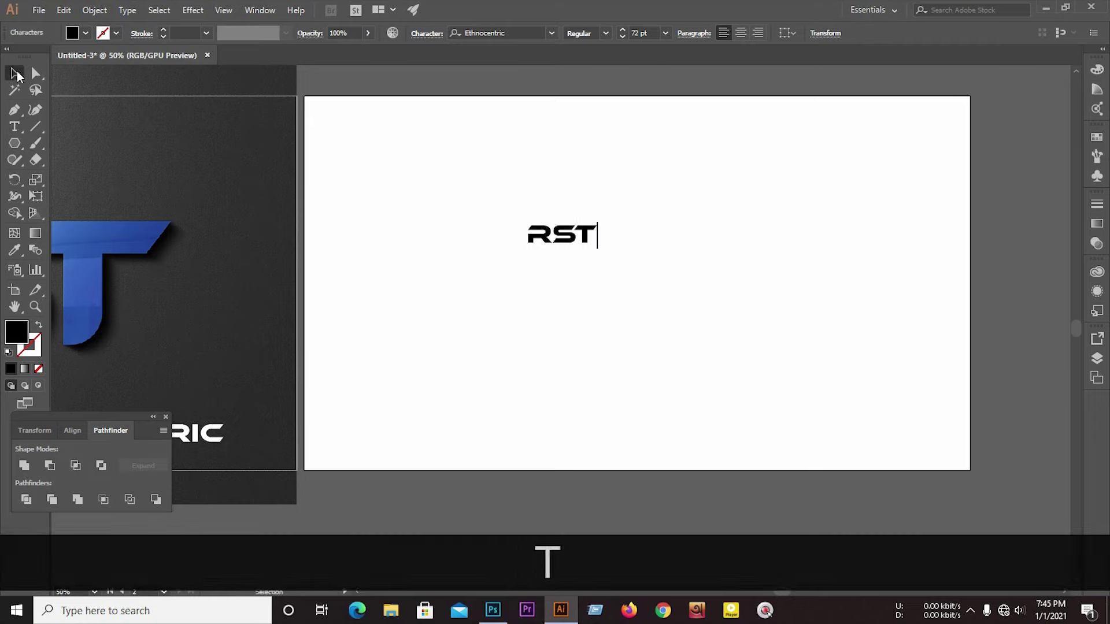
left_click_drag(598, 246, 897, 480)
left_click_drag(730, 325, 683, 303)
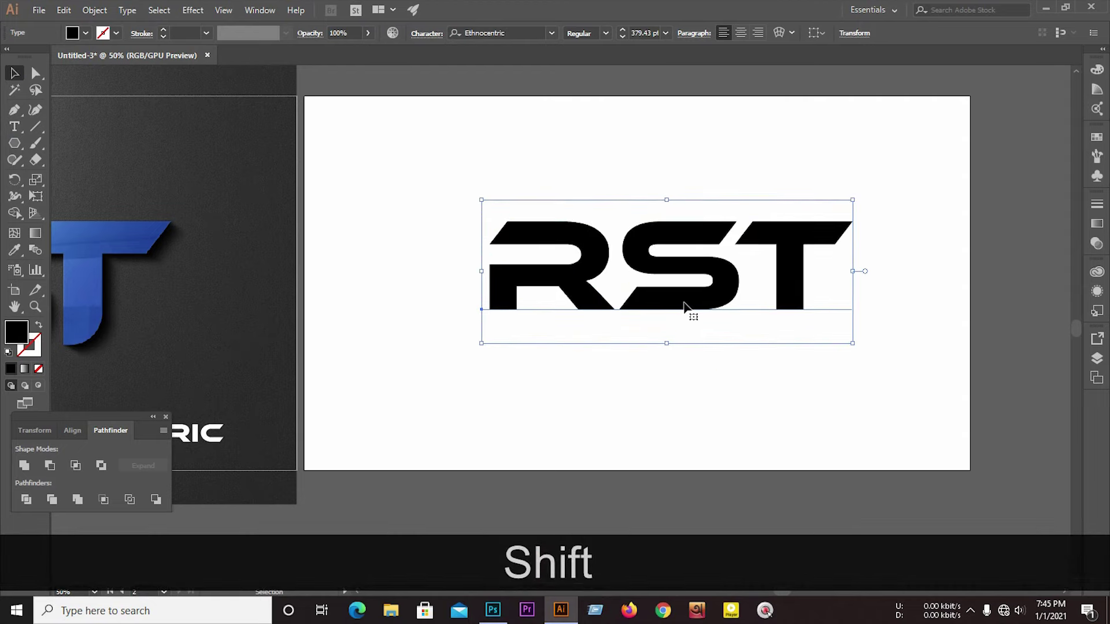
Convert the RST text to outlines and ungroup it into separate letters
scroll(684, 306, "up", 3)
right_click(726, 313)
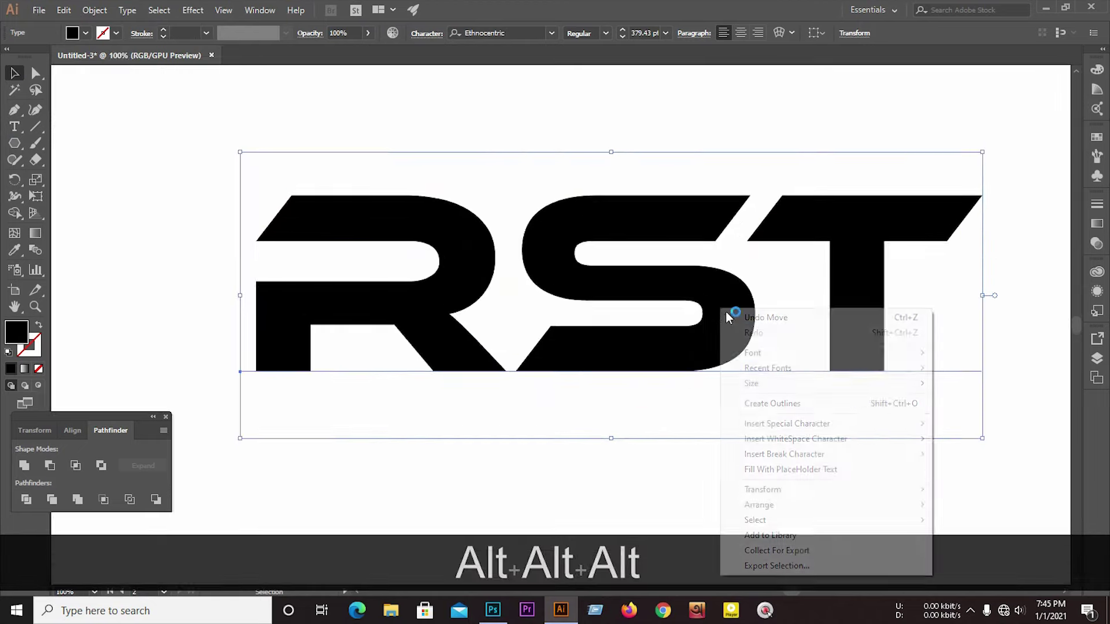
left_click(763, 405)
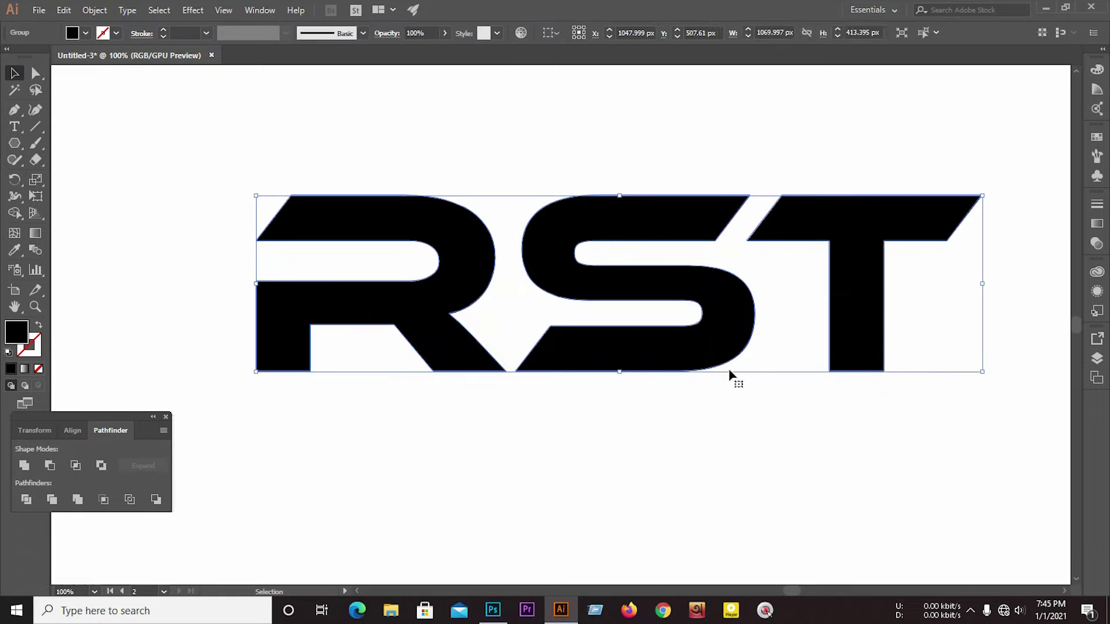
right_click(620, 273)
left_click(658, 372)
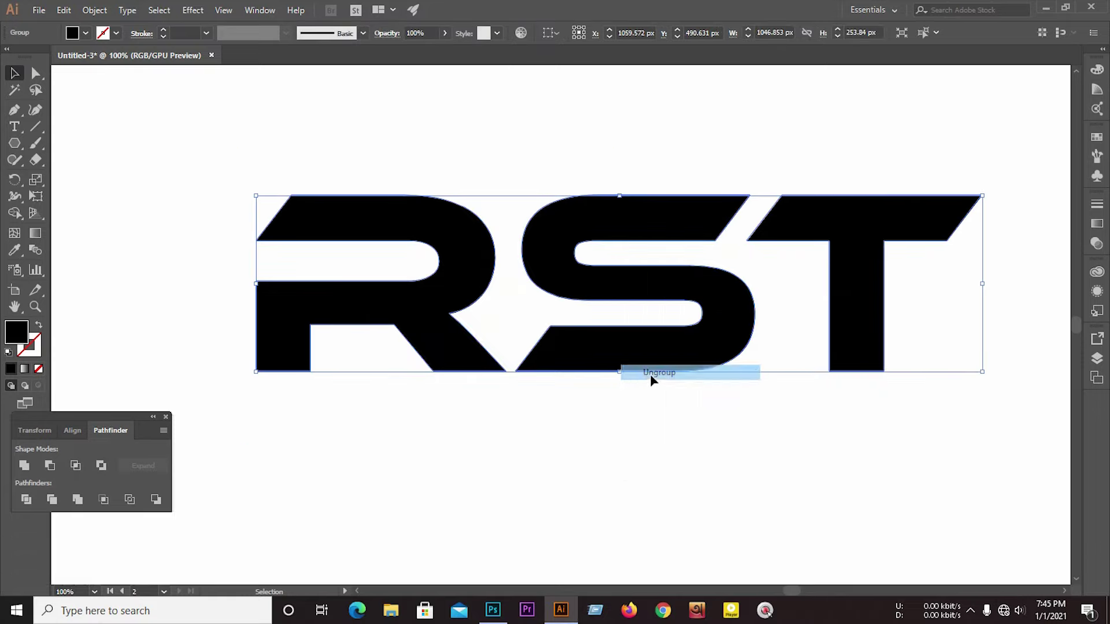
left_click(622, 443)
Move the S over the R so its upper curve overlaps the R's bowl and its lower end meets the R's leg
left_click(441, 277)
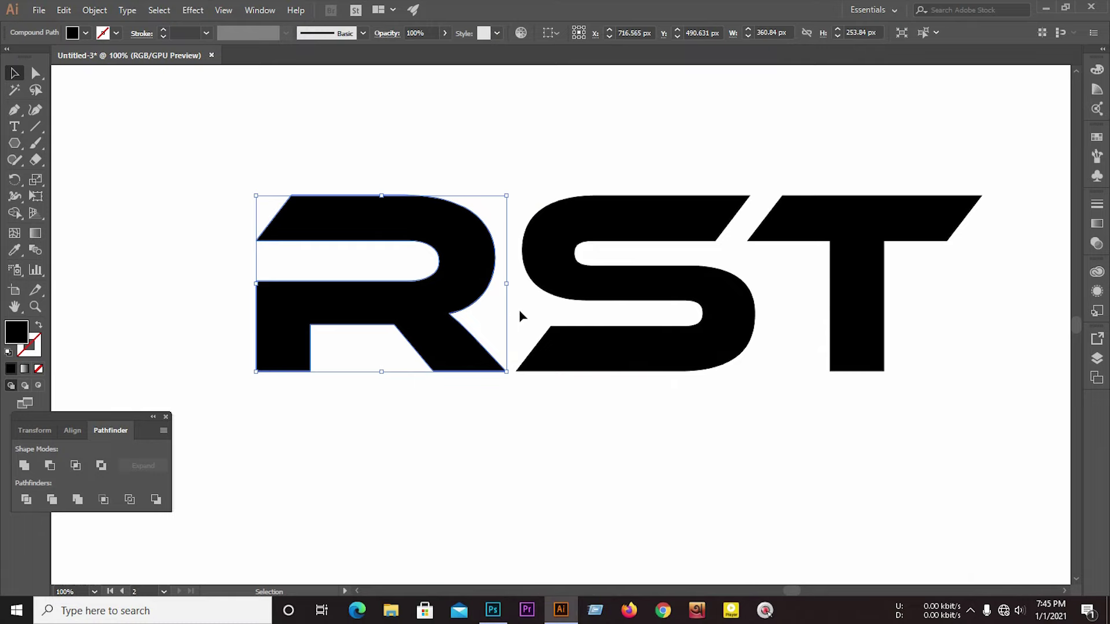
left_click(587, 279)
left_click_drag(557, 272, 539, 300)
key("Right")
key("Right")
key("Right")
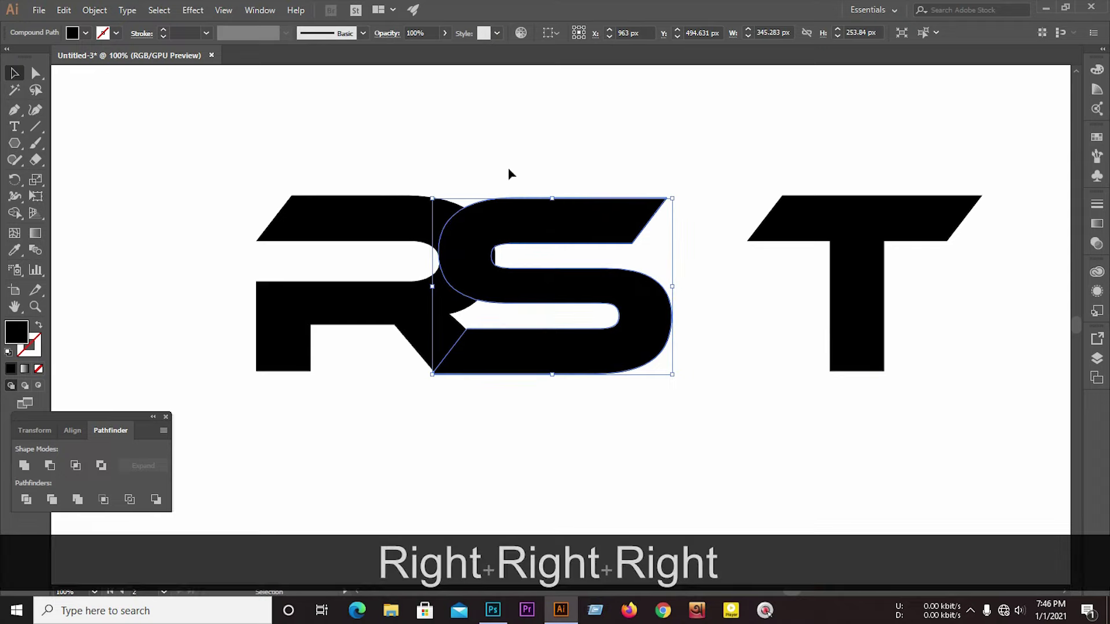
Set the S's opacity to 90%
left_click(427, 33)
key("Down")
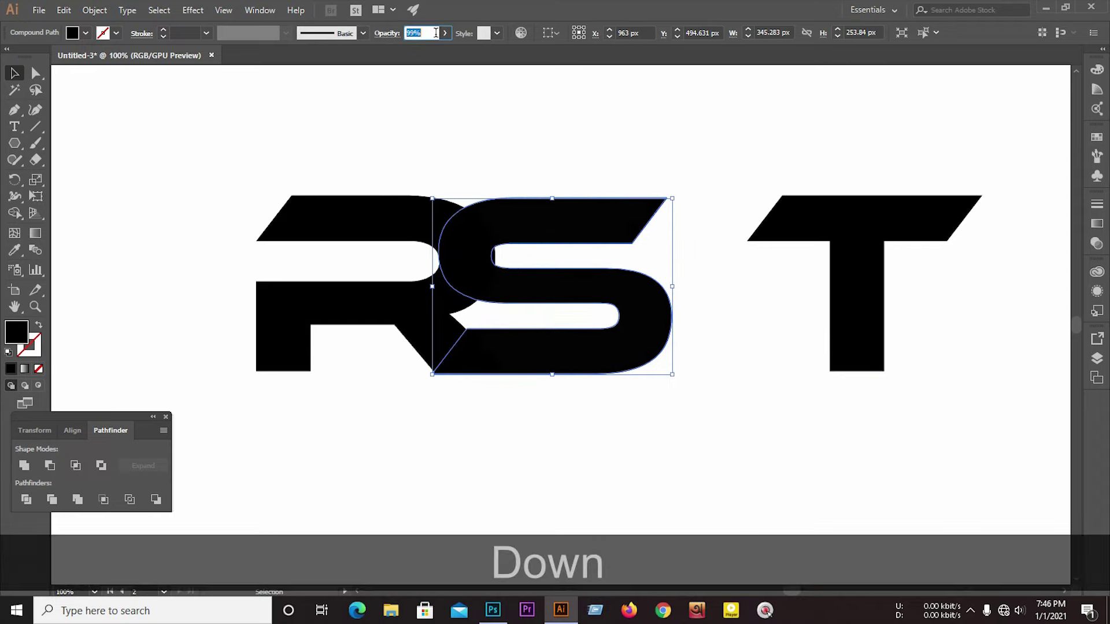
left_click(490, 142)
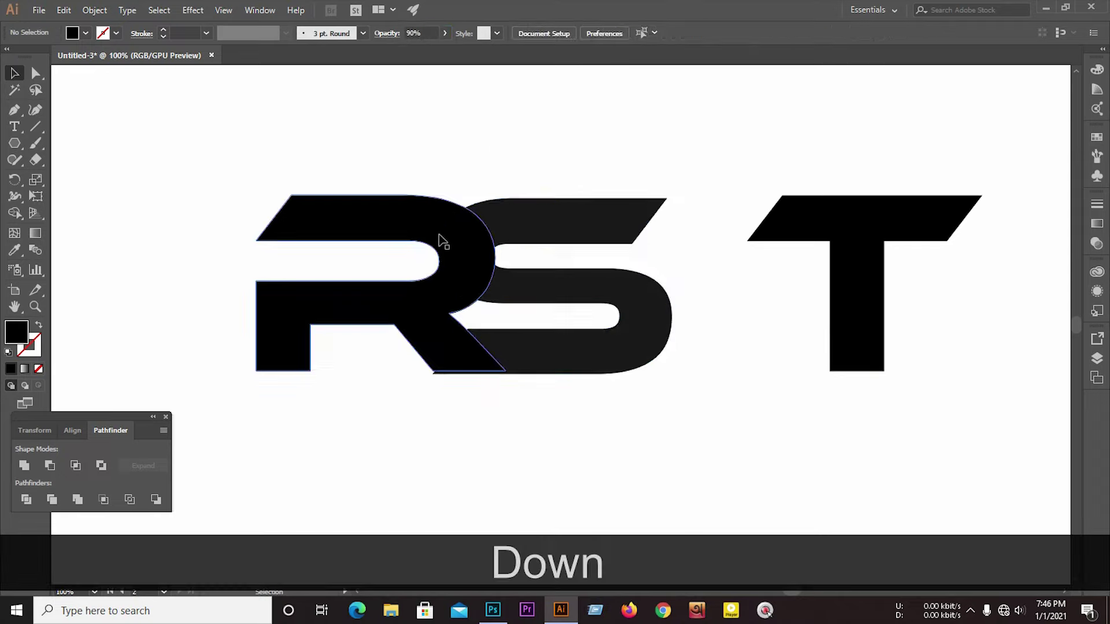
Send the R to the back and check how the S's curve lines up with the R's inner curve
left_click(429, 218)
right_click(424, 211)
mouse_move(478, 345)
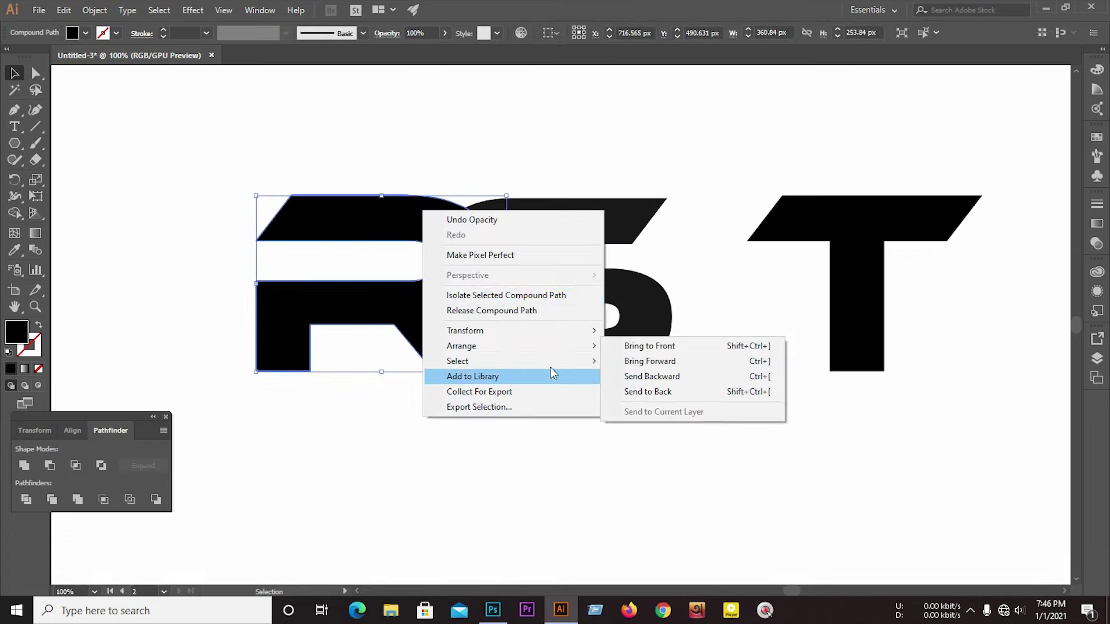
left_click(639, 389)
left_click(515, 218)
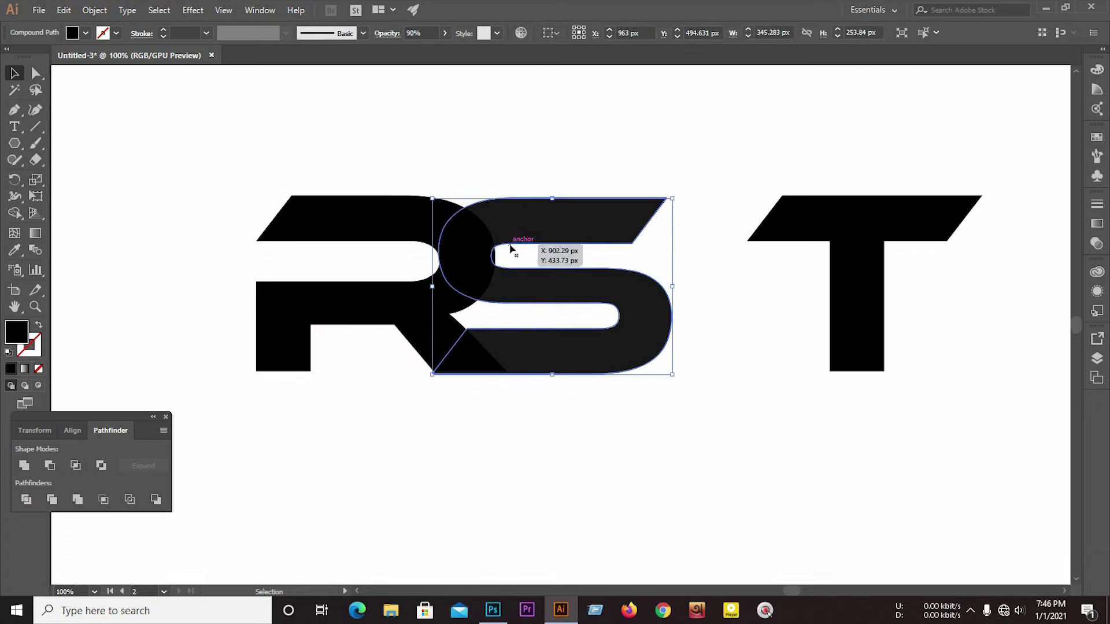
scroll(459, 267, "up", 8)
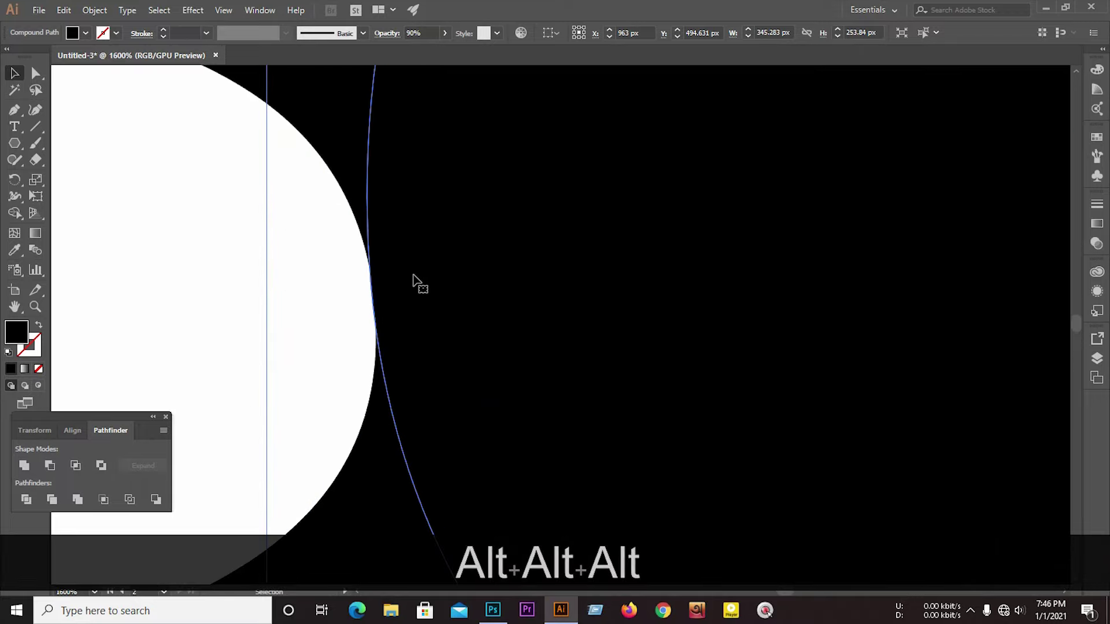
scroll(413, 276, "down", 6)
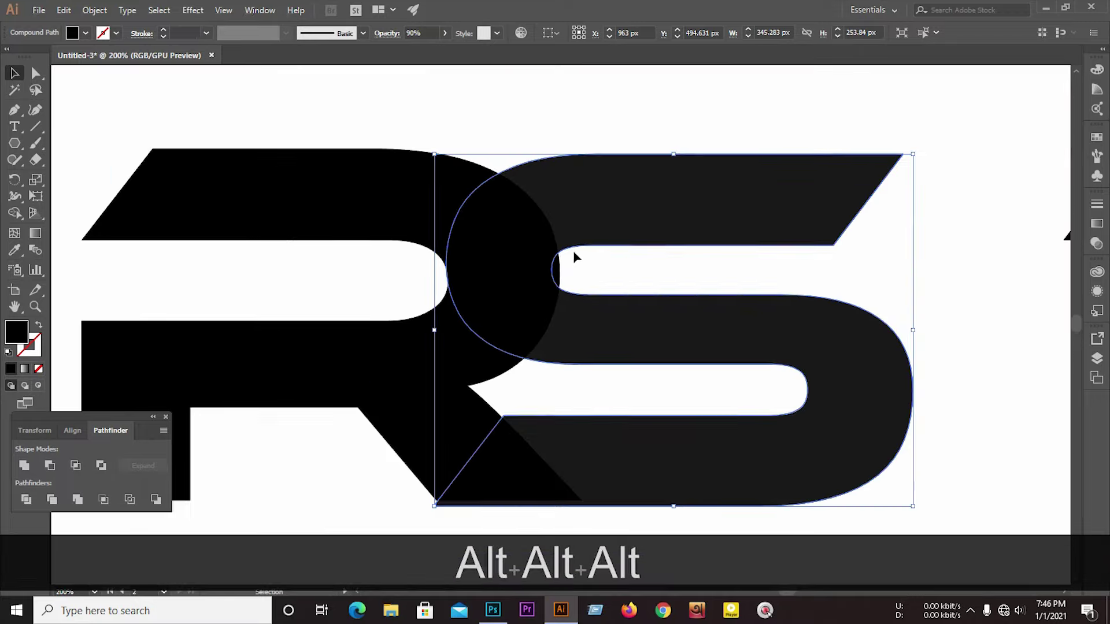
Move the T toward the S so its crossbar overlaps the slanted end of the S's upper arm, aligned with the S's top edge
scroll(575, 256, "down", 3)
left_click(782, 215)
left_click(800, 229)
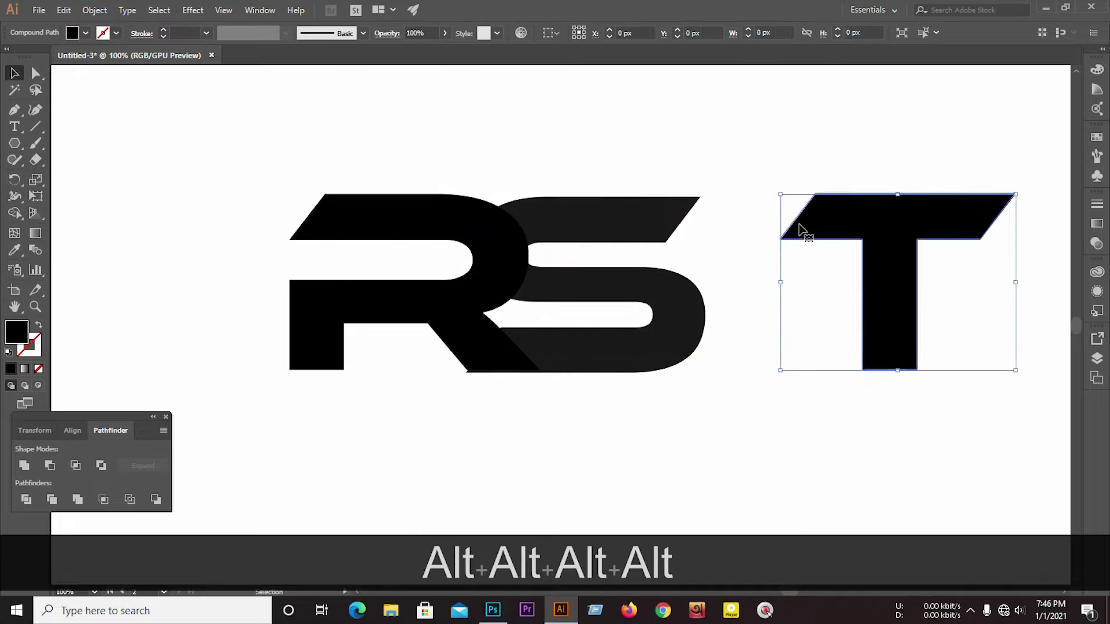
left_click_drag(893, 282, 749, 283)
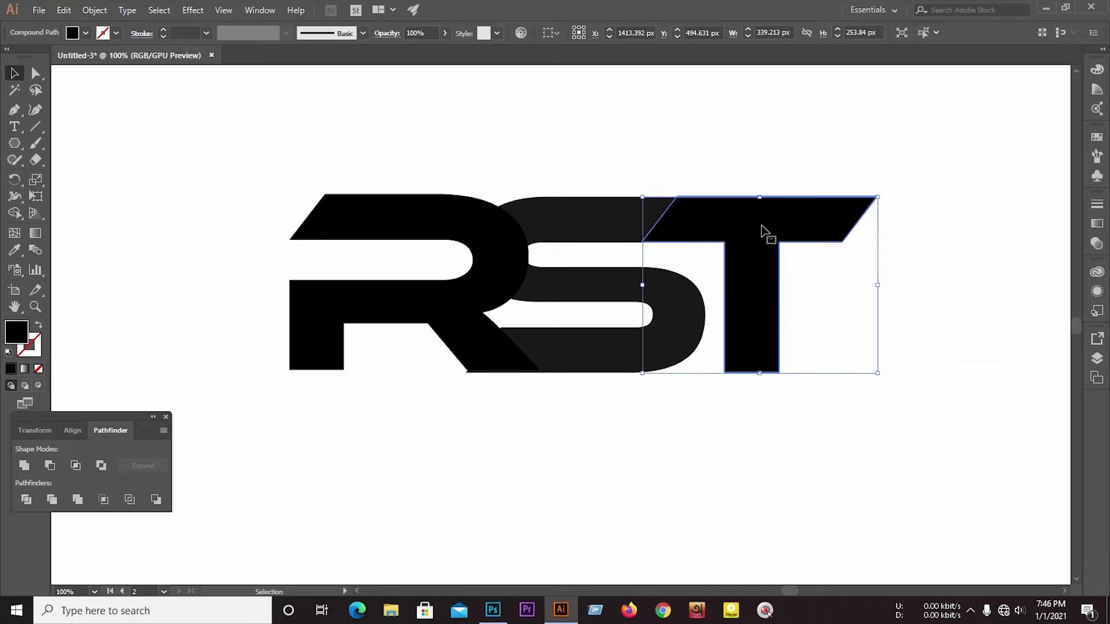
left_click(698, 162)
Offset the paths of the R and S by 12 px with miter joins and a miter limit of 4
left_click_drag(432, 158, 449, 192)
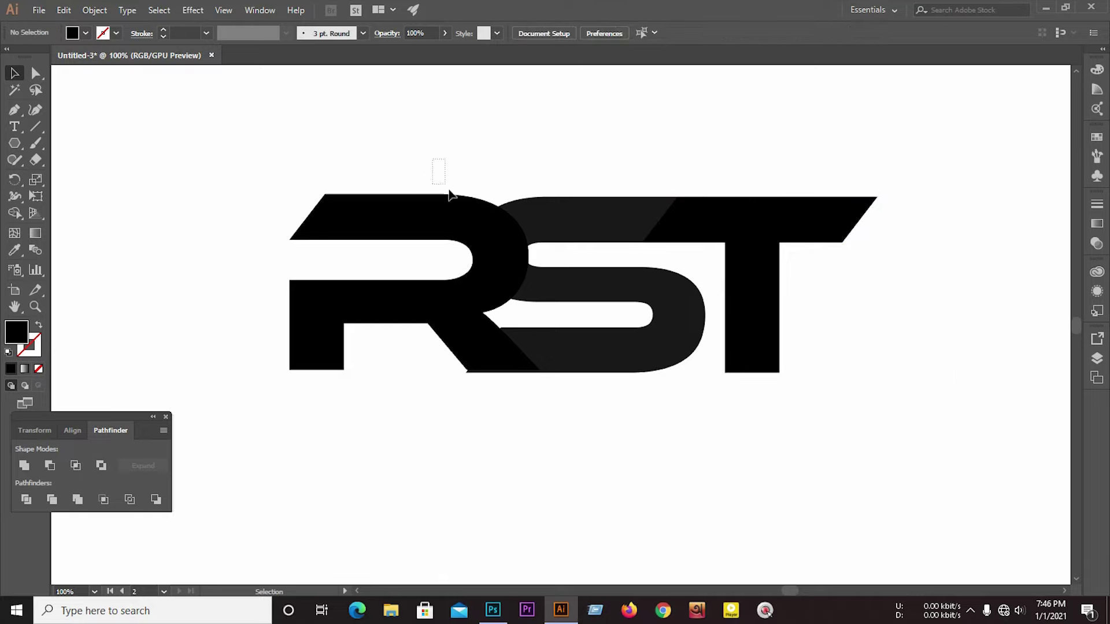
left_click_drag(550, 378, 570, 376)
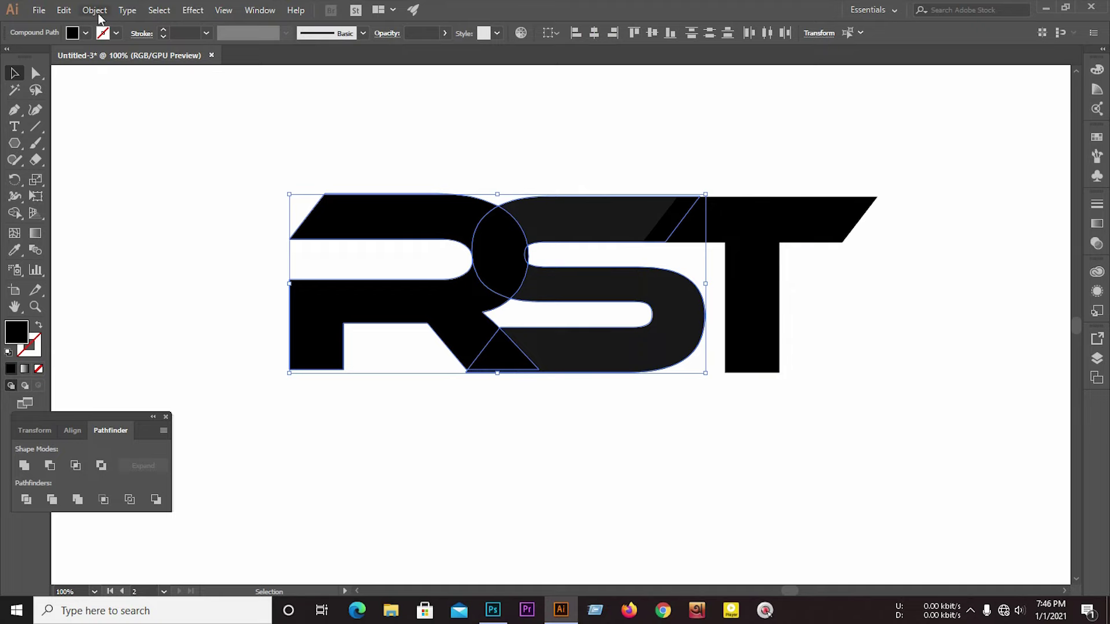
left_click(96, 11)
mouse_move(230, 312)
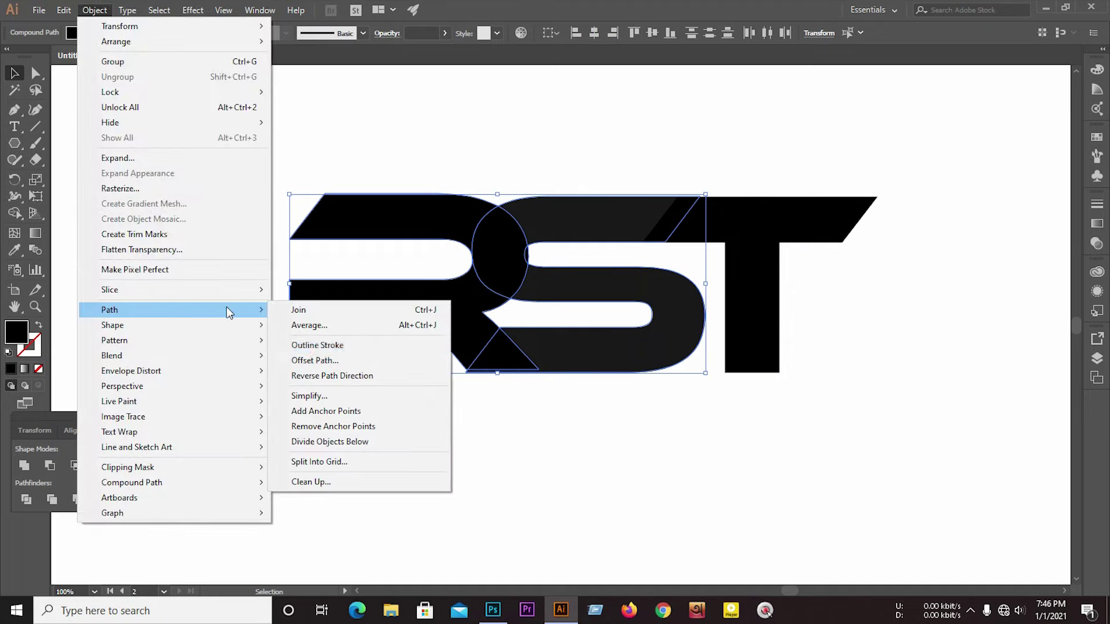
left_click(317, 361)
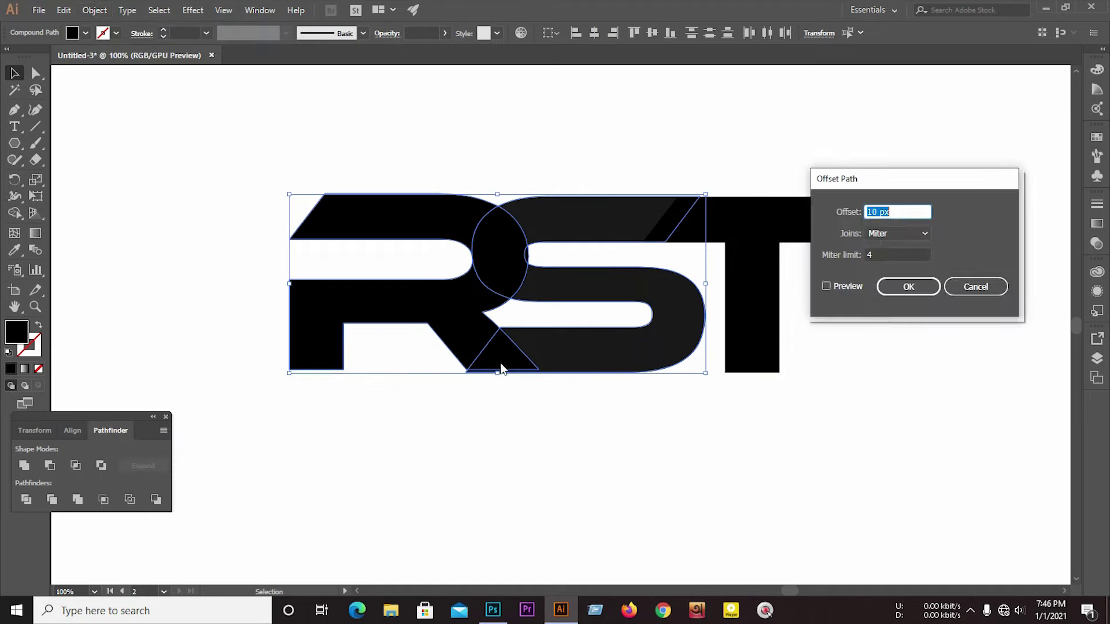
left_click(835, 288)
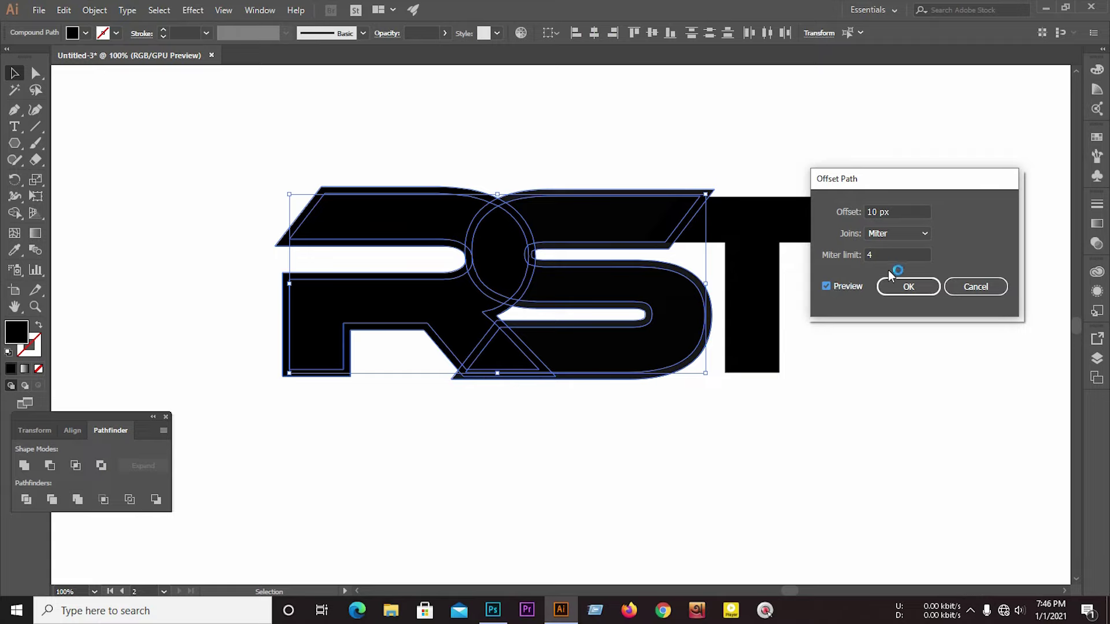
key("Up")
key("Up")
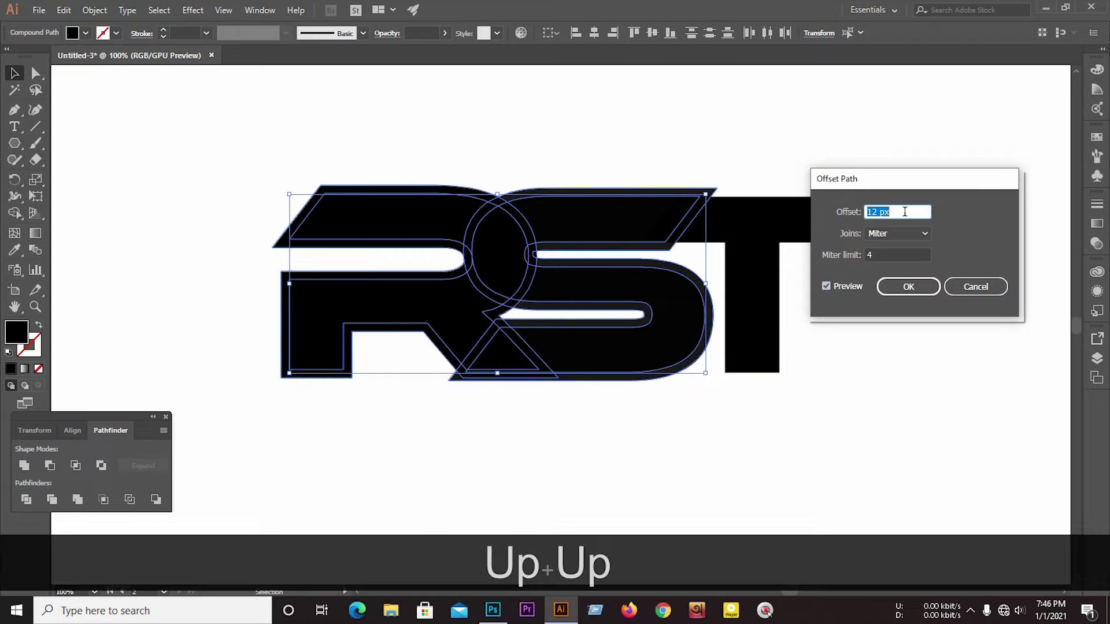
left_click(919, 289)
Divide all the letters and their offset outlines at their overlaps with Pathfinder and ungroup the resulting pieces
left_click_drag(200, 139, 298, 238)
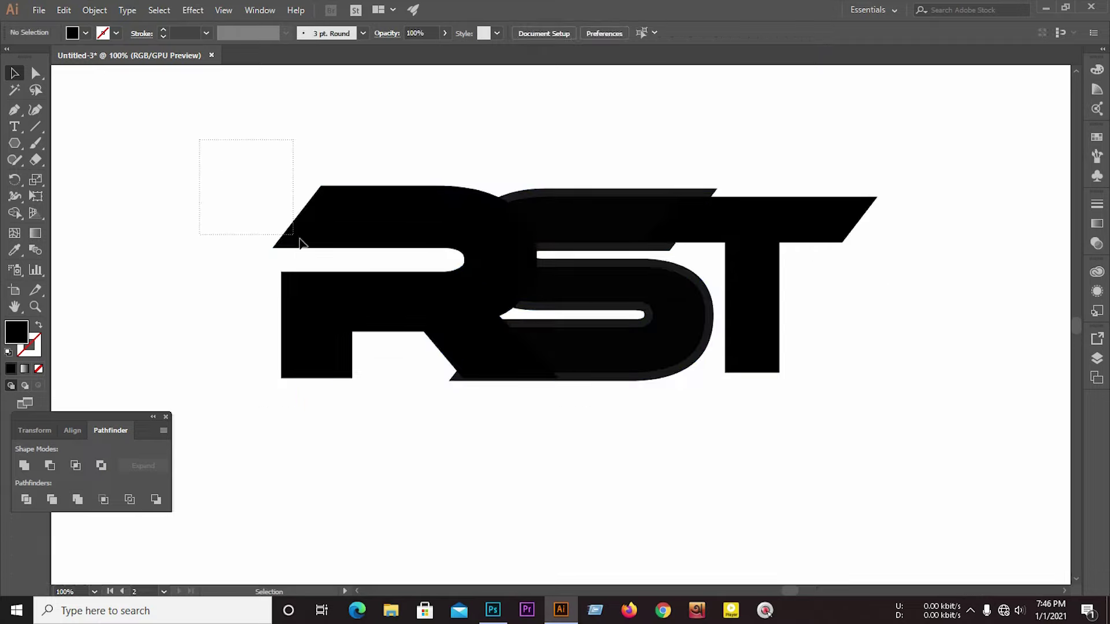
left_click_drag(967, 428, 968, 429)
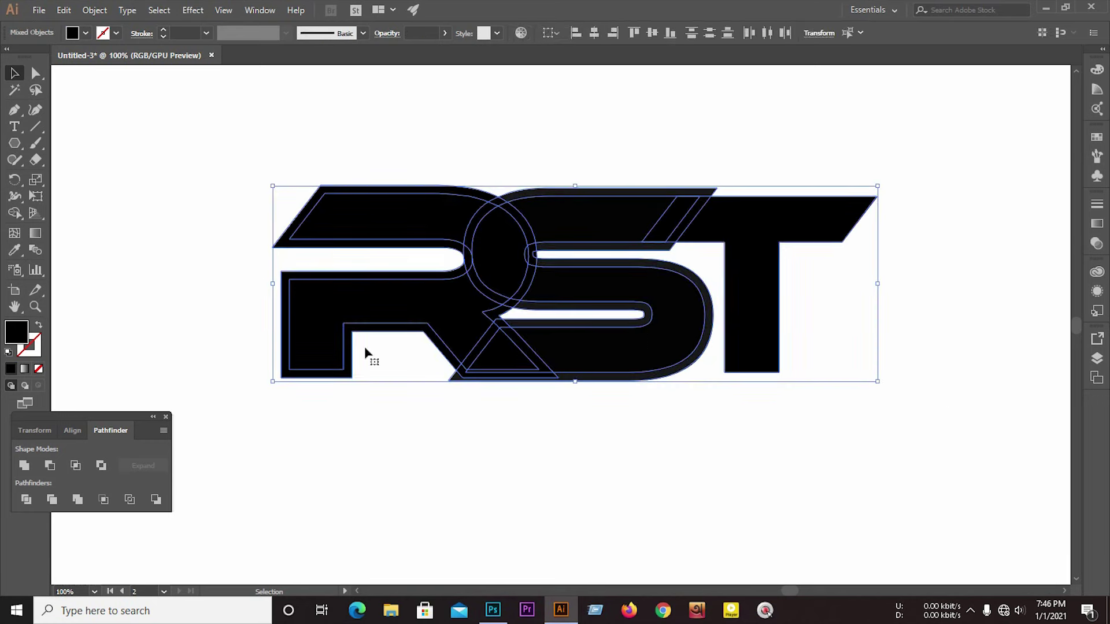
left_click(35, 497)
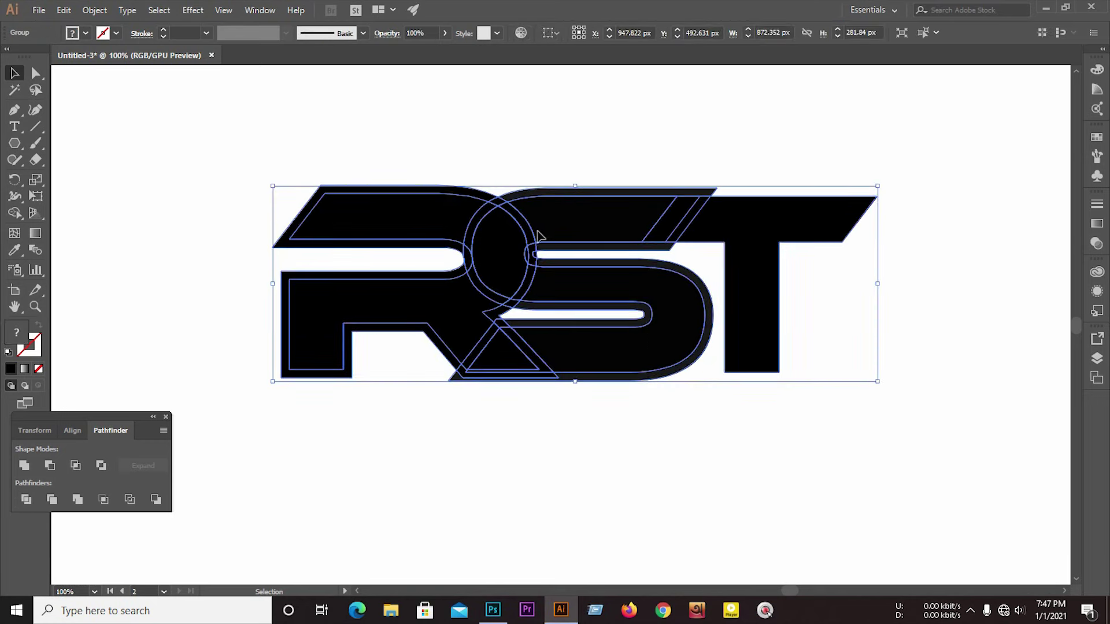
right_click(540, 235)
left_click(558, 401)
left_click(542, 435)
Remove the offset rim around the S's upper arm, opening and outer curve from the selected letter pieces with Shape Builder
left_click_drag(272, 149, 821, 429)
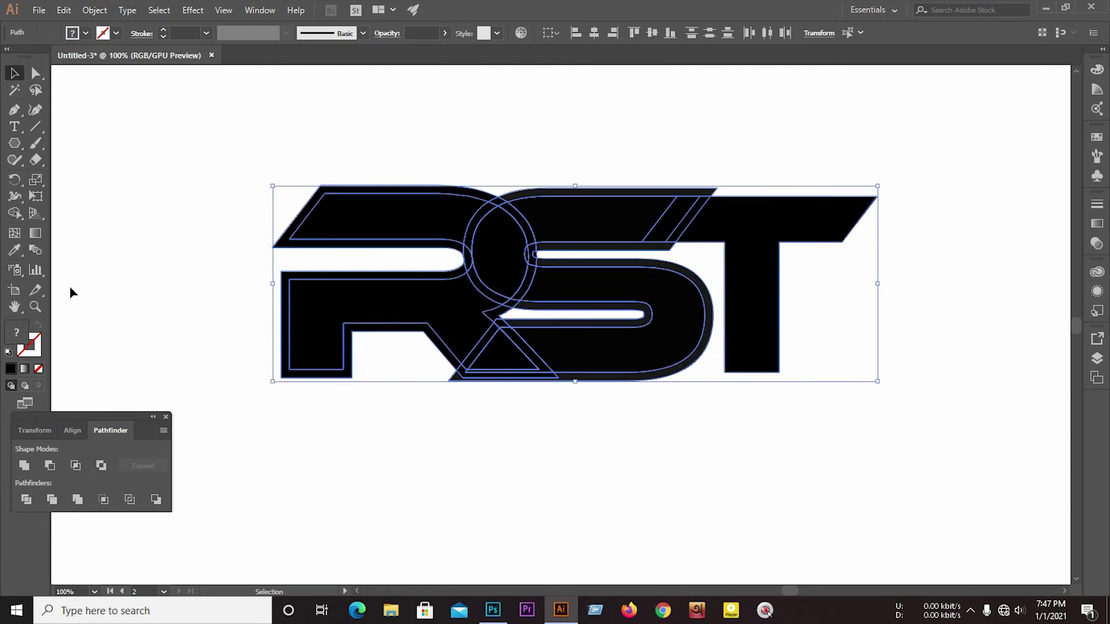
left_click(14, 212)
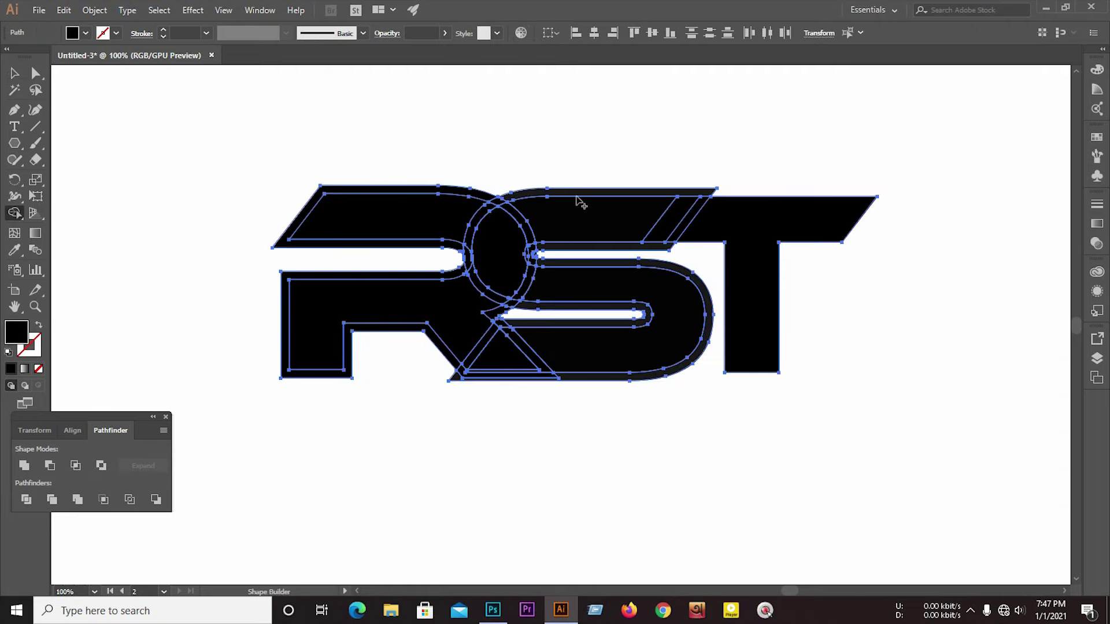
scroll(581, 200, "up", 4, "alt")
scroll(584, 215, "down", 2, "alt")
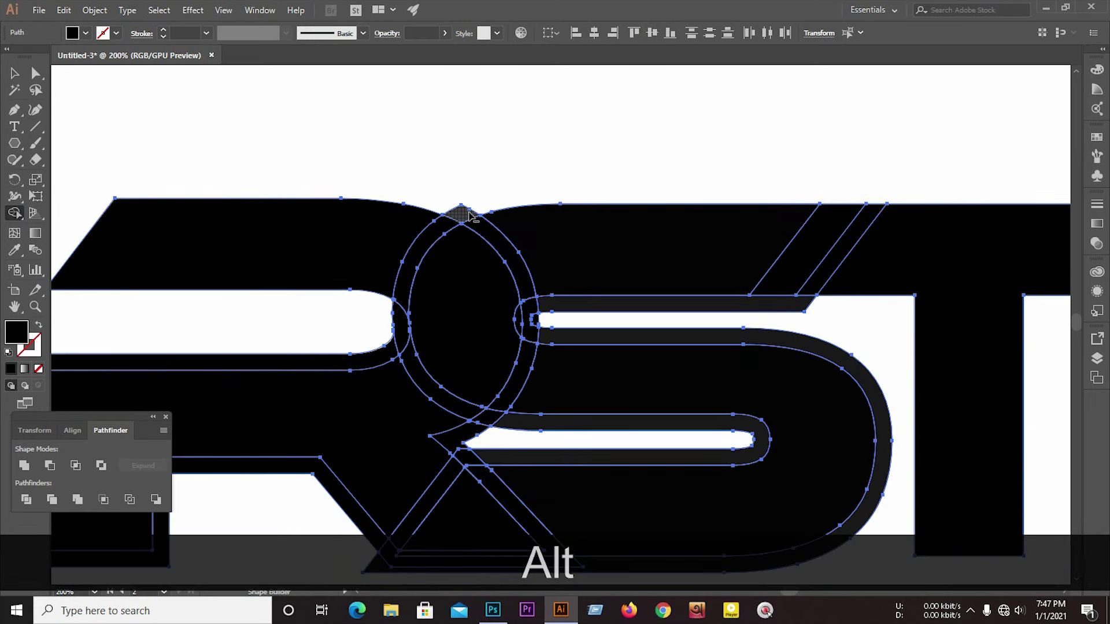
left_click(554, 306, "alt")
scroll(463, 289, "down", 2, "alt")
scroll(543, 285, "up", 2, "alt")
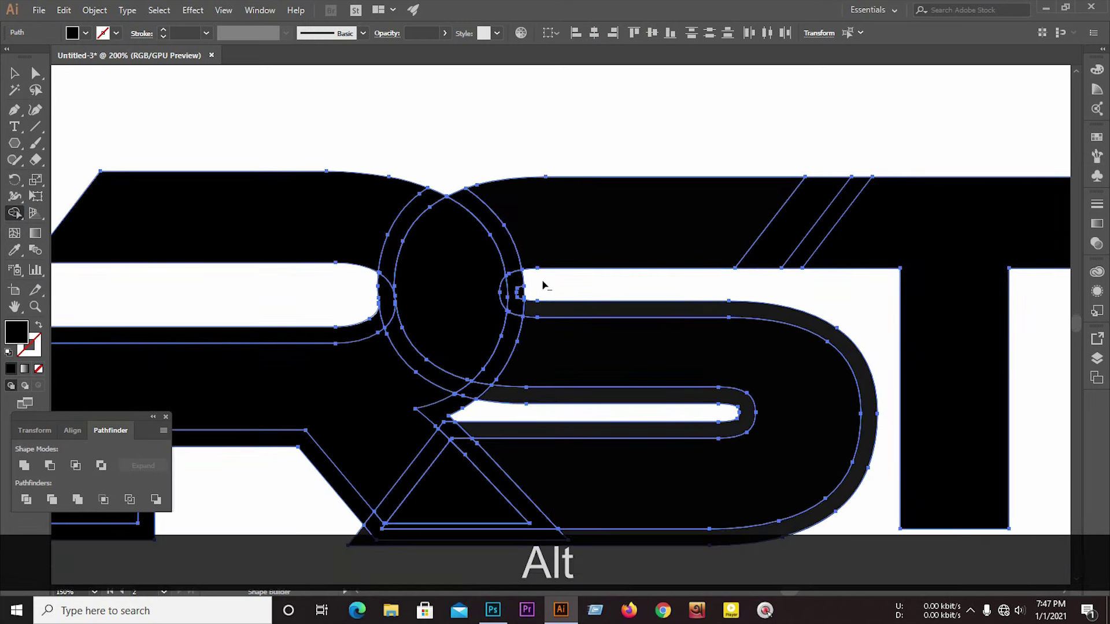
left_click(529, 298, "alt")
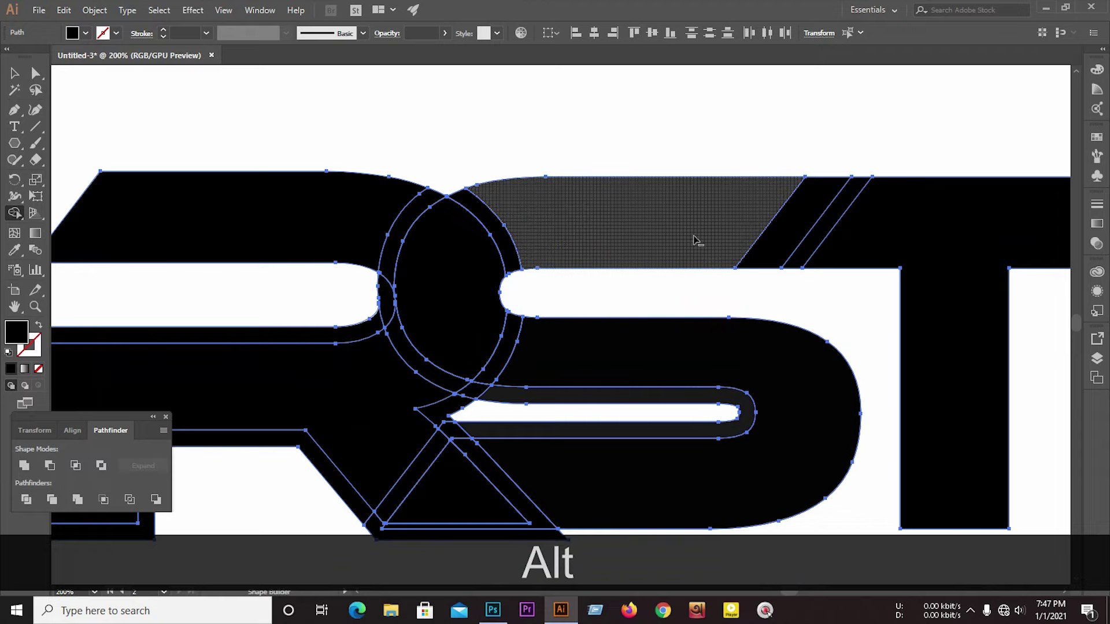
Remove the R's outer offset rim and the curved strip between its bowl and the S's upper arm
scroll(688, 237, "down", 1, "alt")
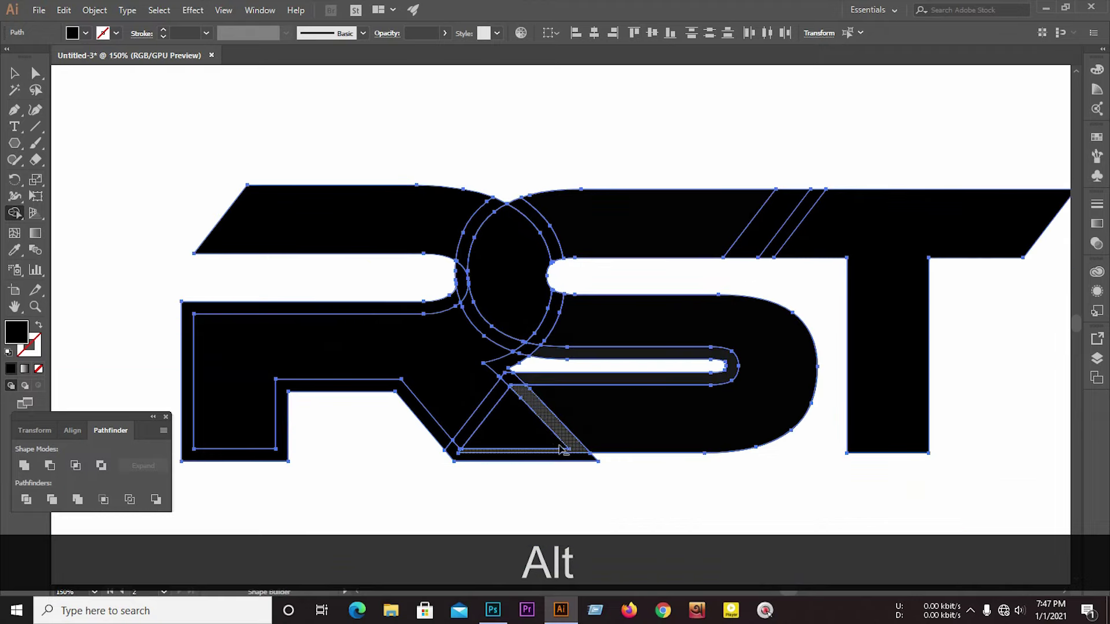
left_click(529, 456, "alt")
left_click(440, 440, "alt")
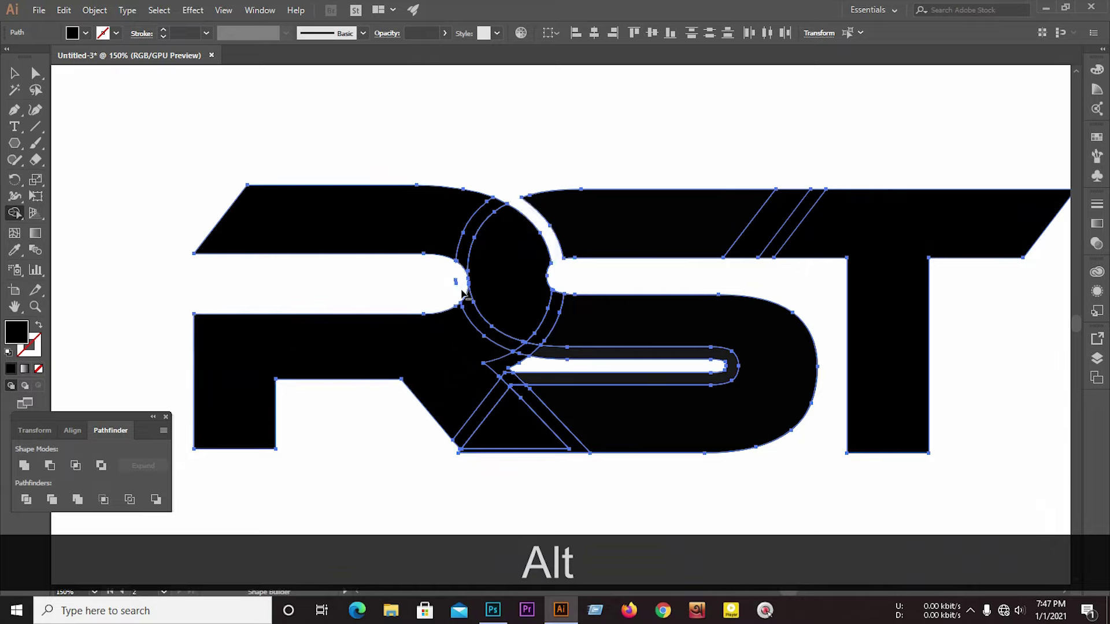
Remove the curved strip beneath the S's crossing stroke, the rim around its inner slot and the small pieces above the R's leg
left_click(475, 322, "alt")
left_click(514, 361, "alt")
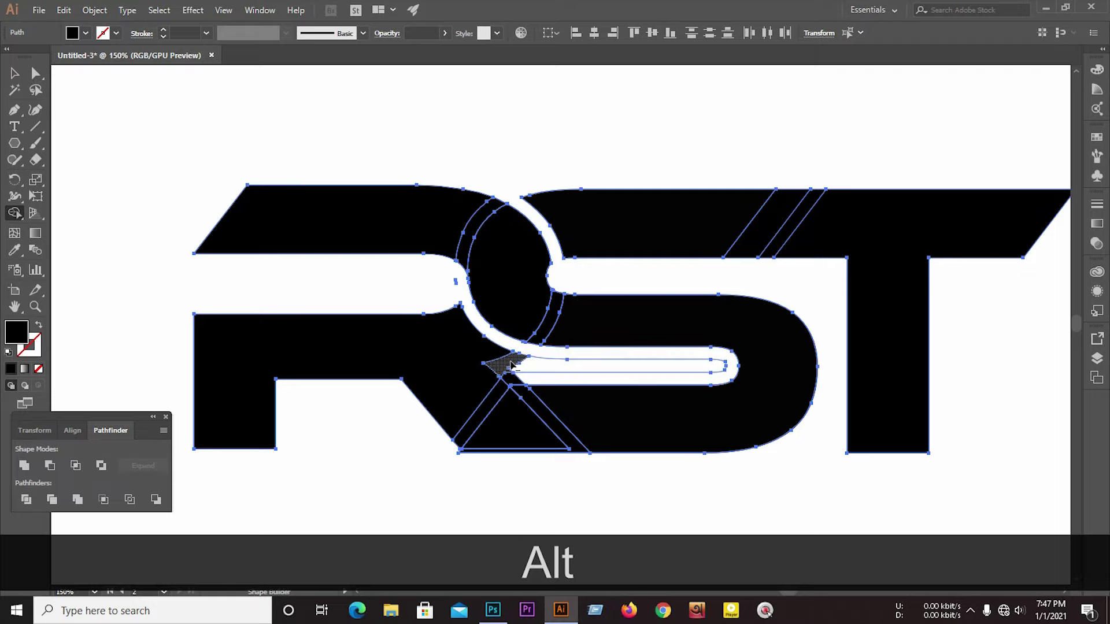
left_click(537, 361, "alt")
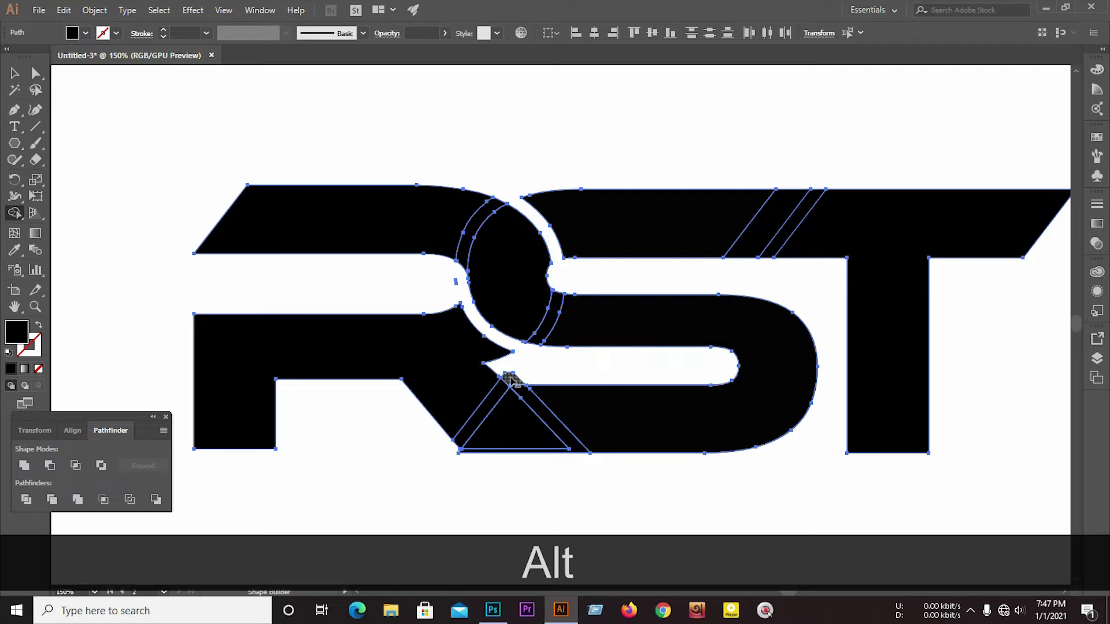
scroll(540, 361, "up", 2)
left_click(516, 378, "alt")
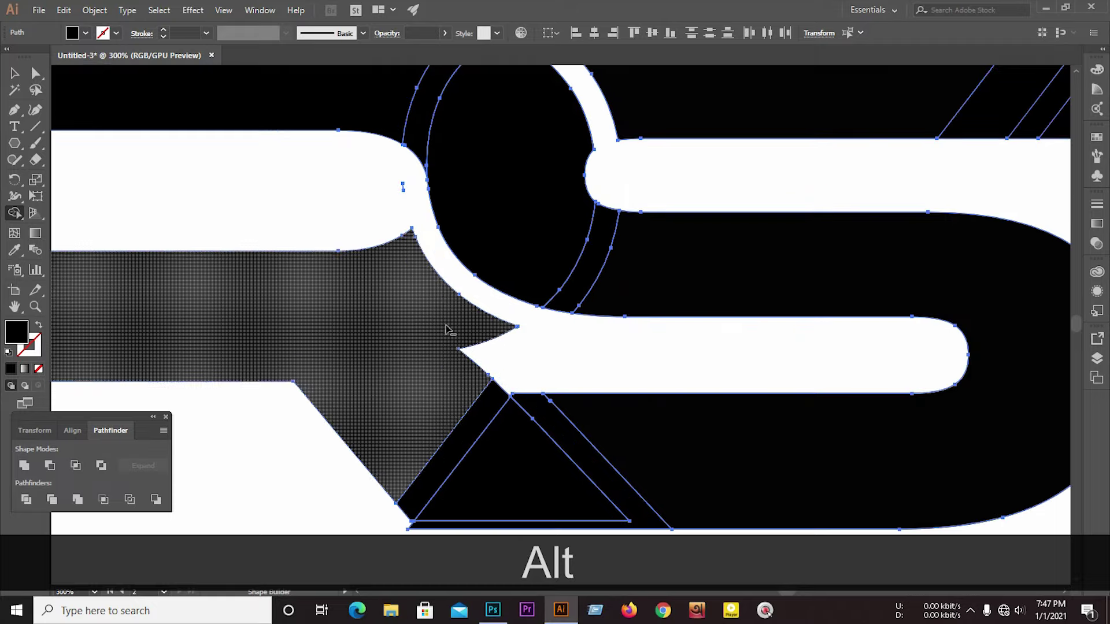
scroll(419, 322, "down", 1, "alt")
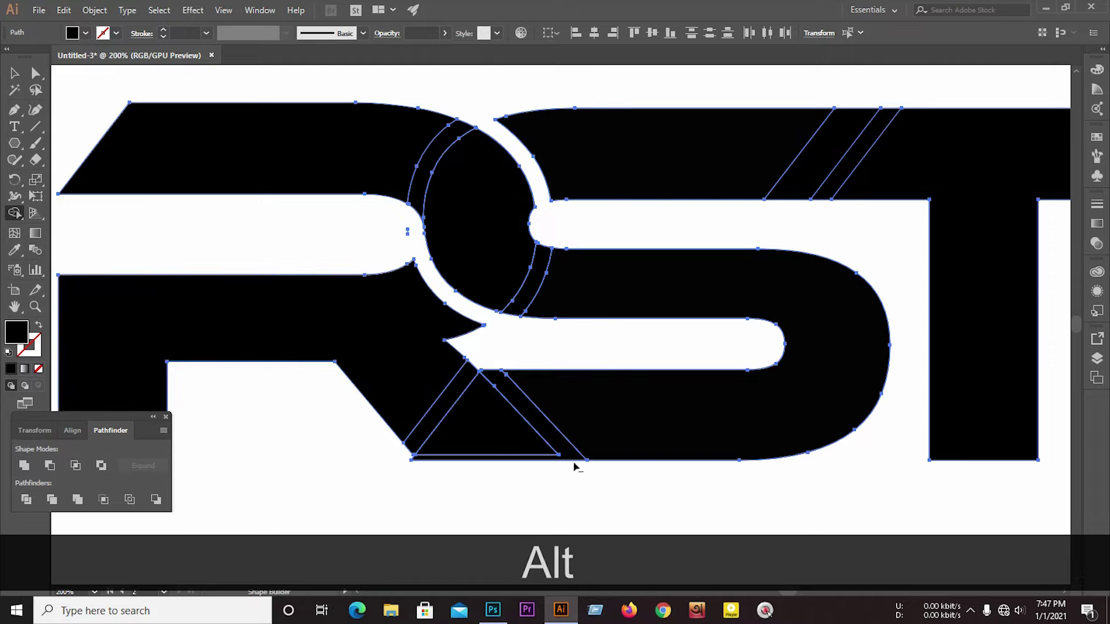
left_click(557, 457, "alt")
key("ctrl+z")
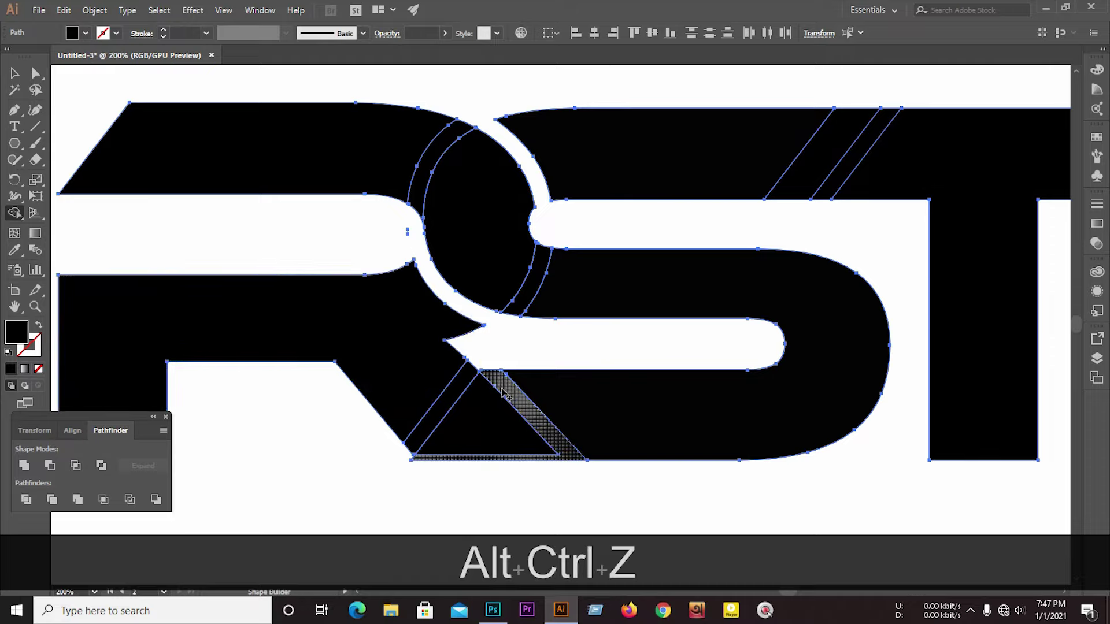
Offset the slanted overlap piece between the S and T by 12 px with miter joins and a miter limit of 4
scroll(503, 389, "down", 3, "alt")
scroll(679, 289, "up", 4, "alt")
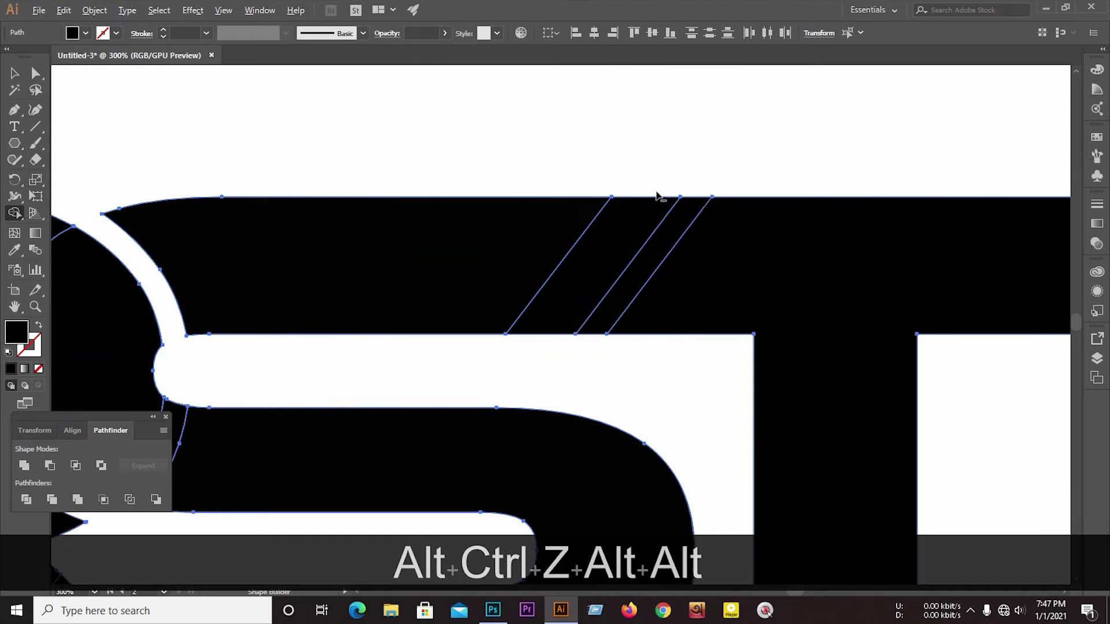
left_click(14, 73)
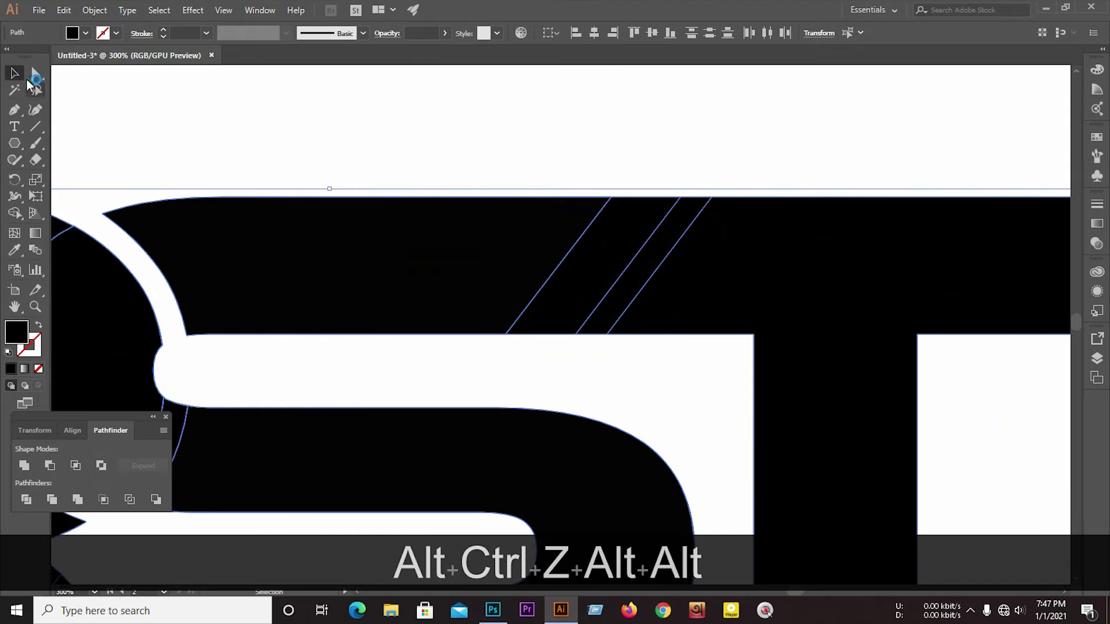
left_click(559, 140)
left_click(624, 252)
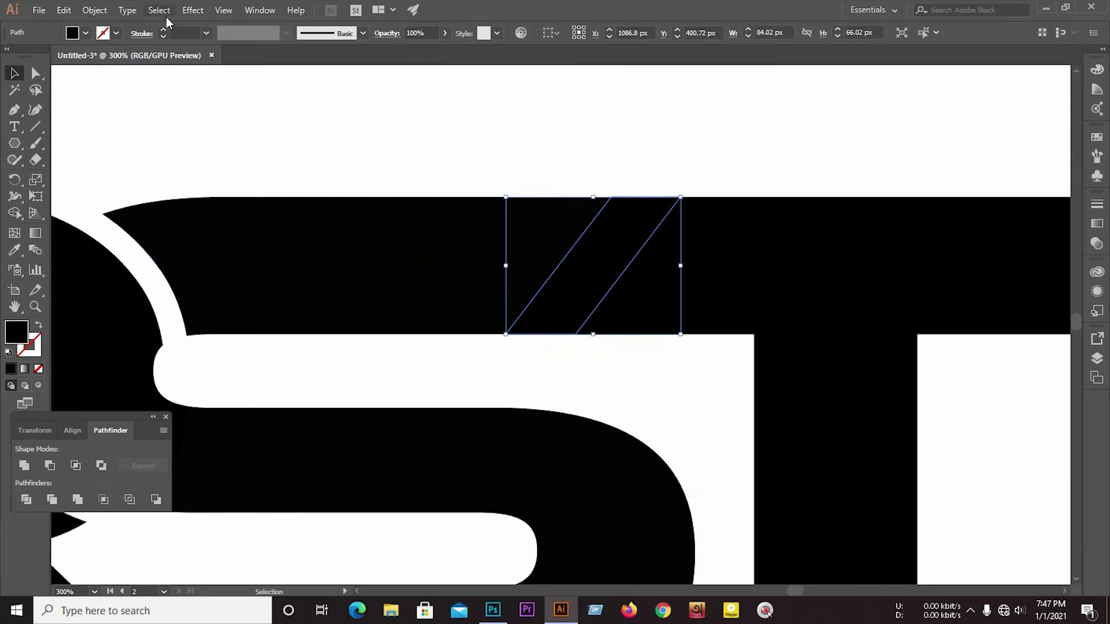
left_click(96, 10)
mouse_move(81, 307)
left_click(300, 362)
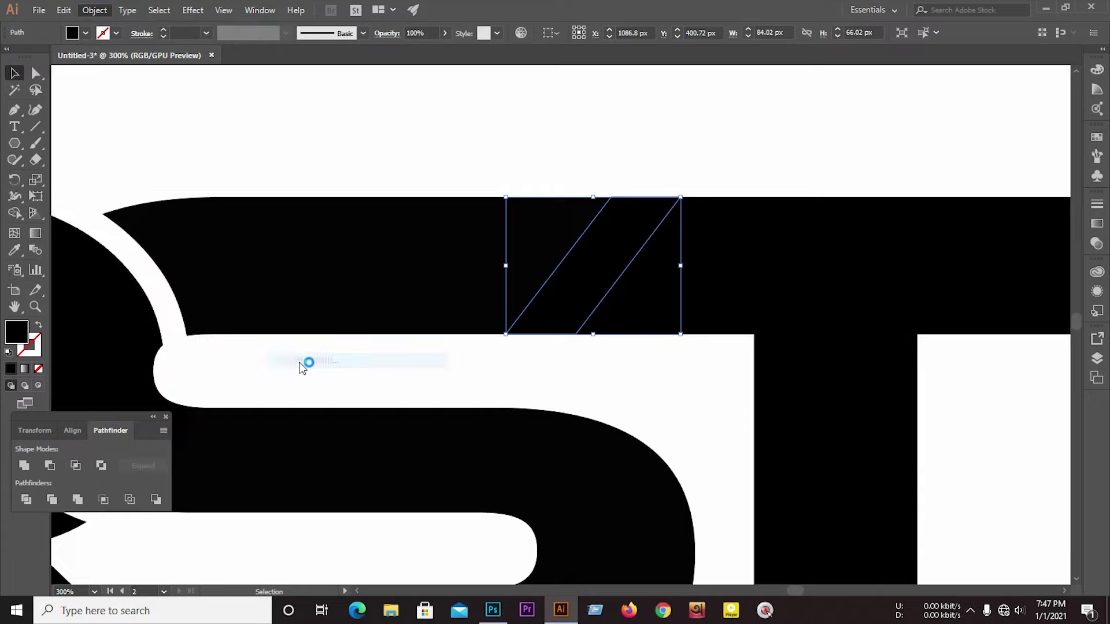
left_click(847, 286)
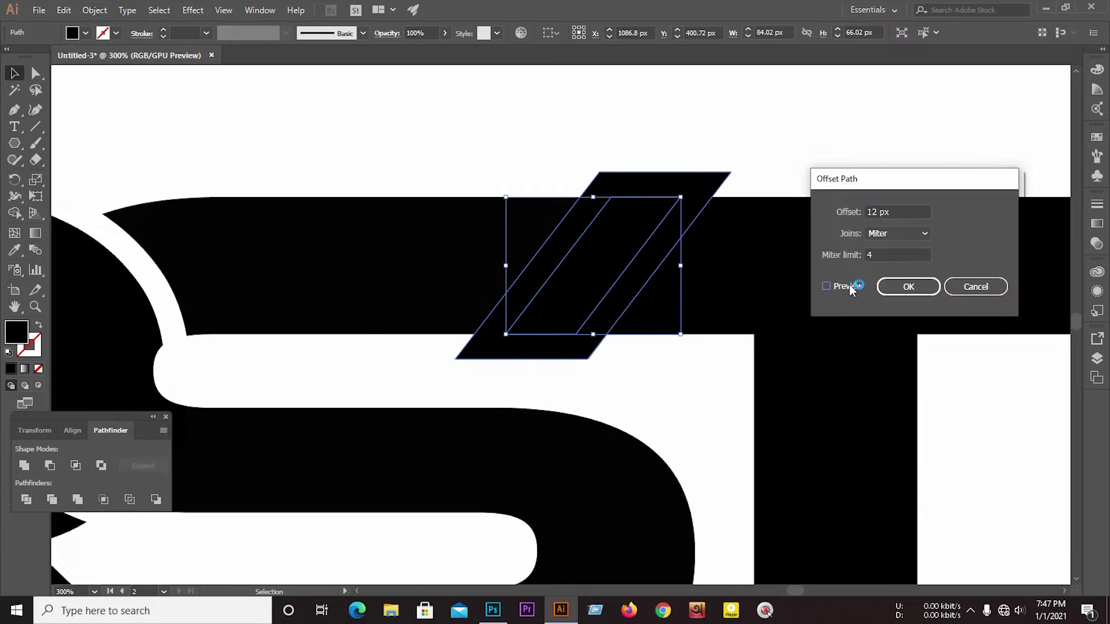
left_click(908, 286)
Cut the slanted gap between S and T with Shape Builder, removing the offset's protruding ends and merging the overlap into the T
left_click_drag(486, 149, 726, 386)
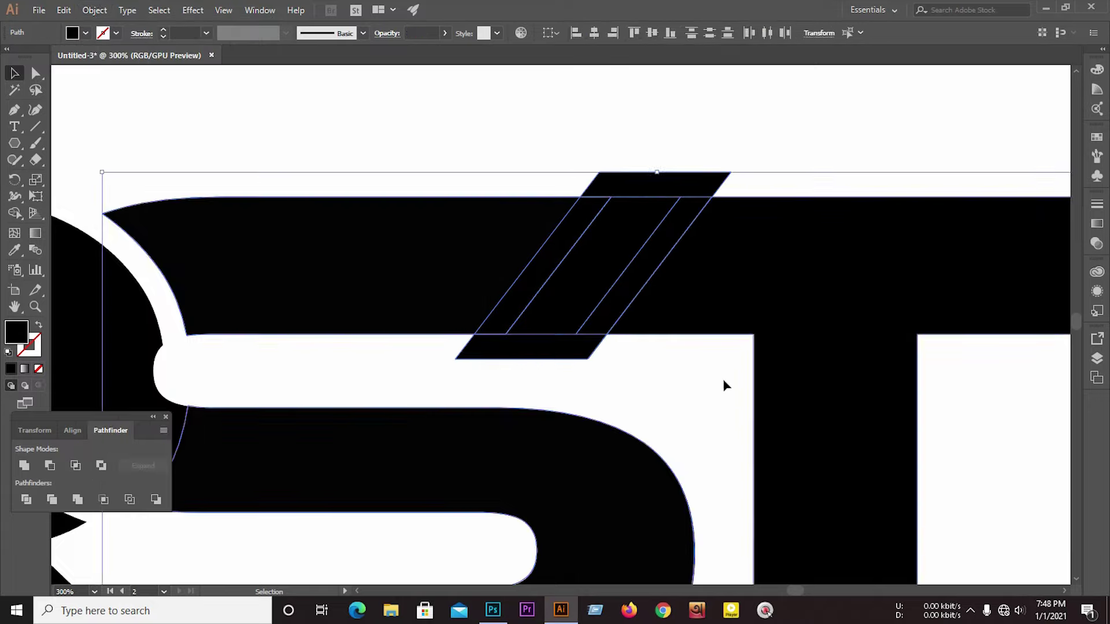
left_click(14, 213)
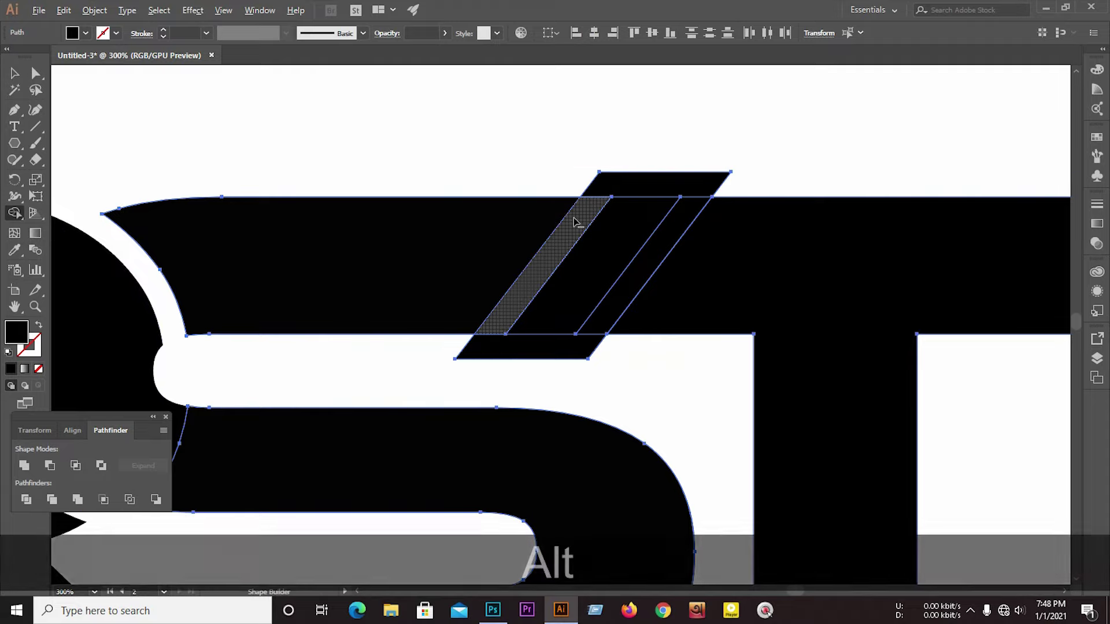
left_click(574, 218, "alt")
left_click(681, 186, "alt")
left_click(535, 350, "alt")
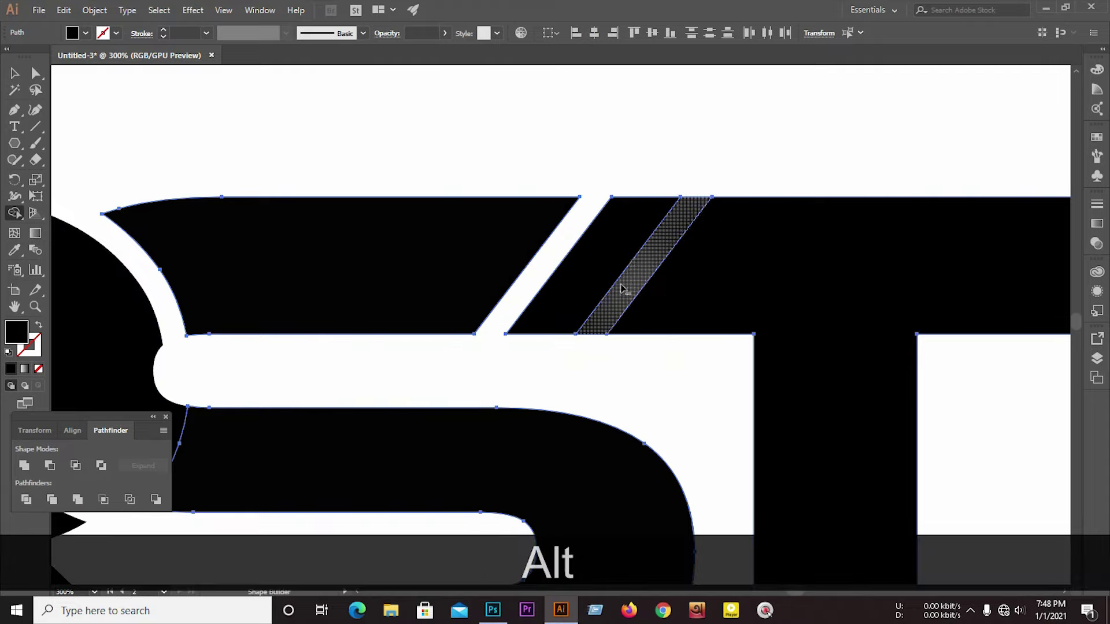
left_click_drag(589, 286, 691, 261)
scroll(566, 248, "down", 2)
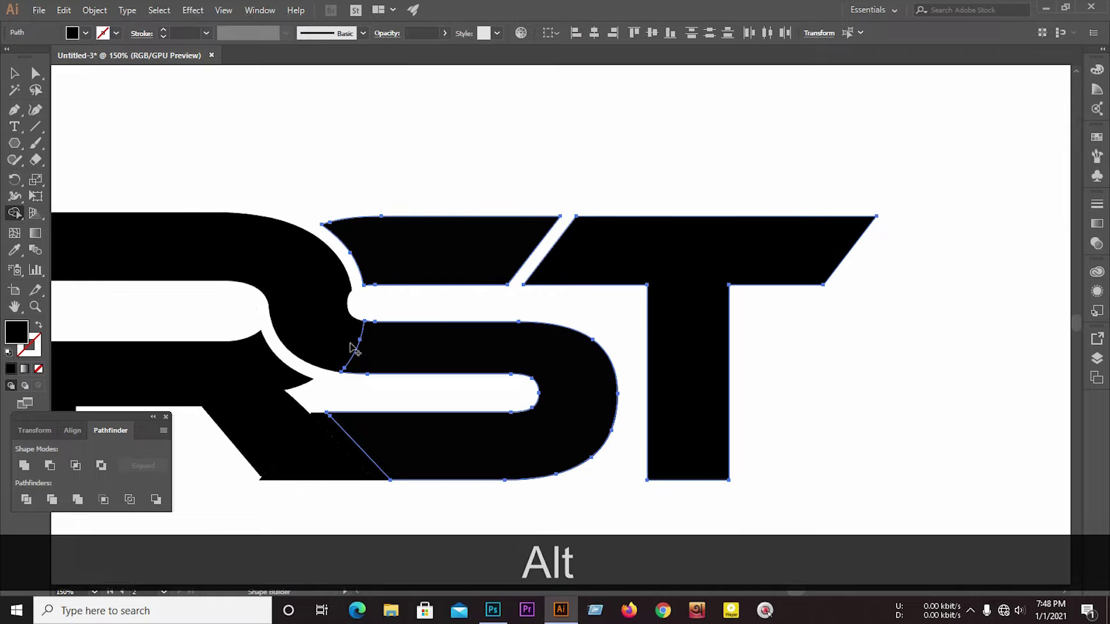
Draw a horizontal Pen line about 312 px long from the lower corner of the R's leg across the S's base
left_click(15, 73)
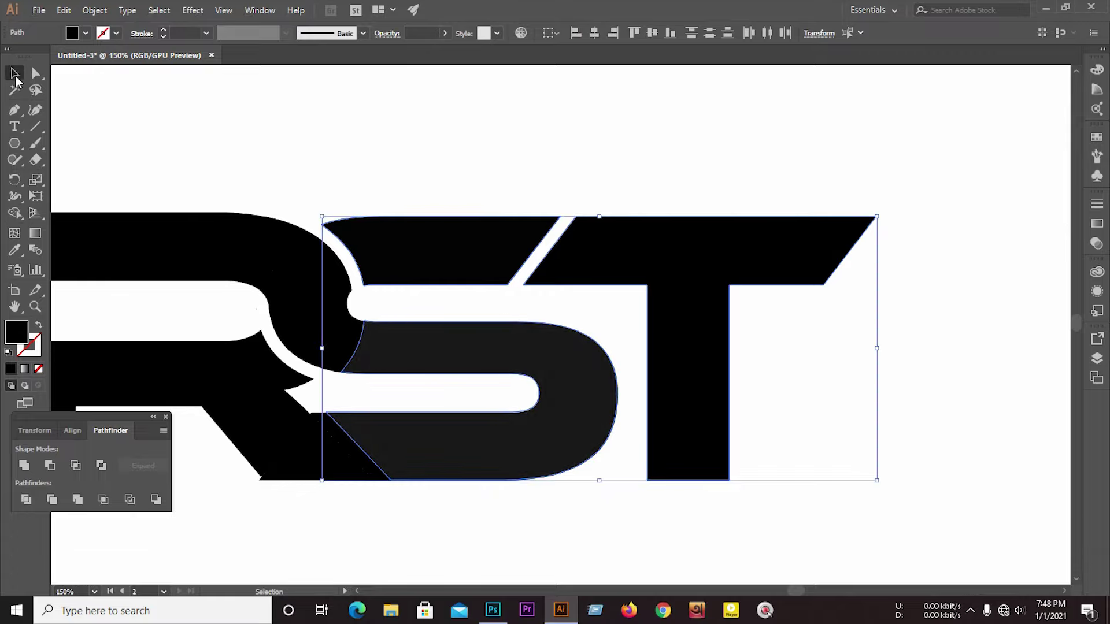
left_click(353, 137)
scroll(260, 485, "up", 2)
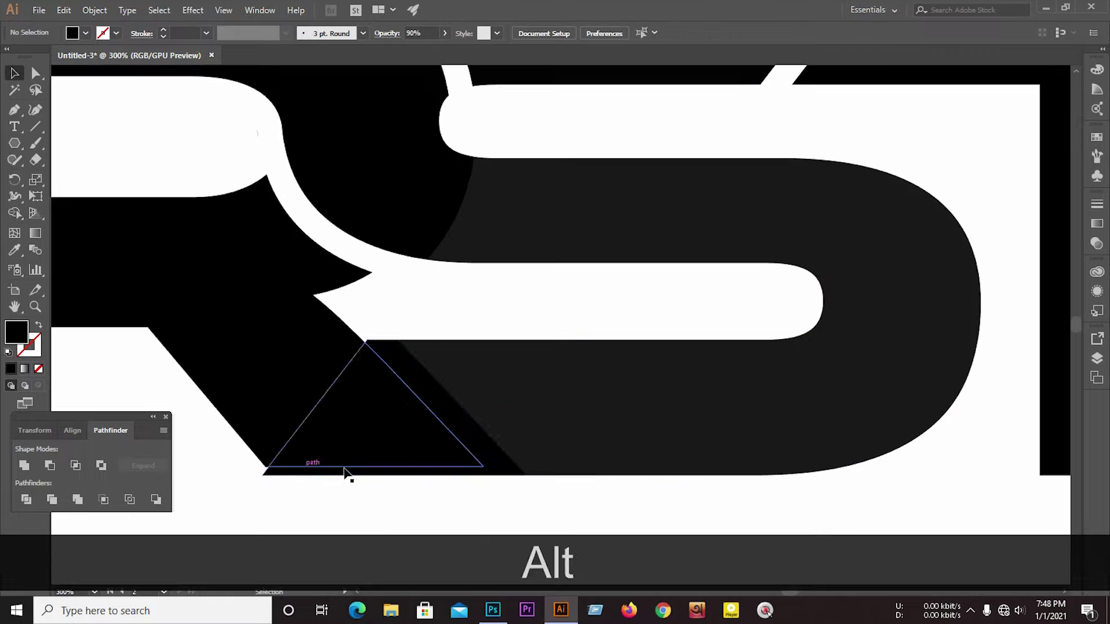
scroll(648, 425, "down", 2)
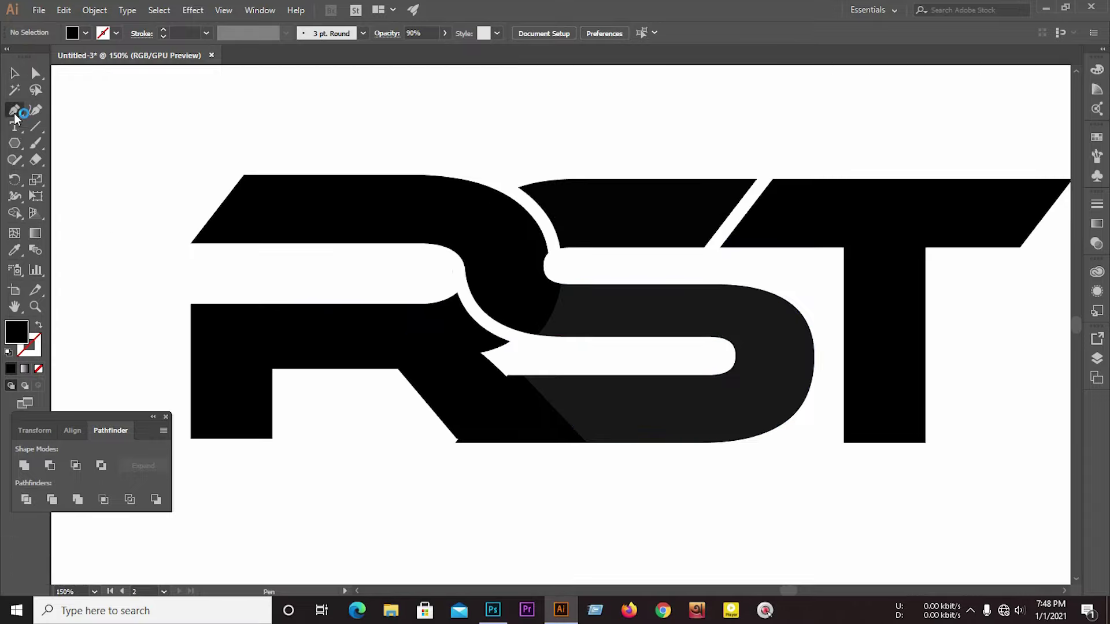
scroll(454, 453, "up", 2)
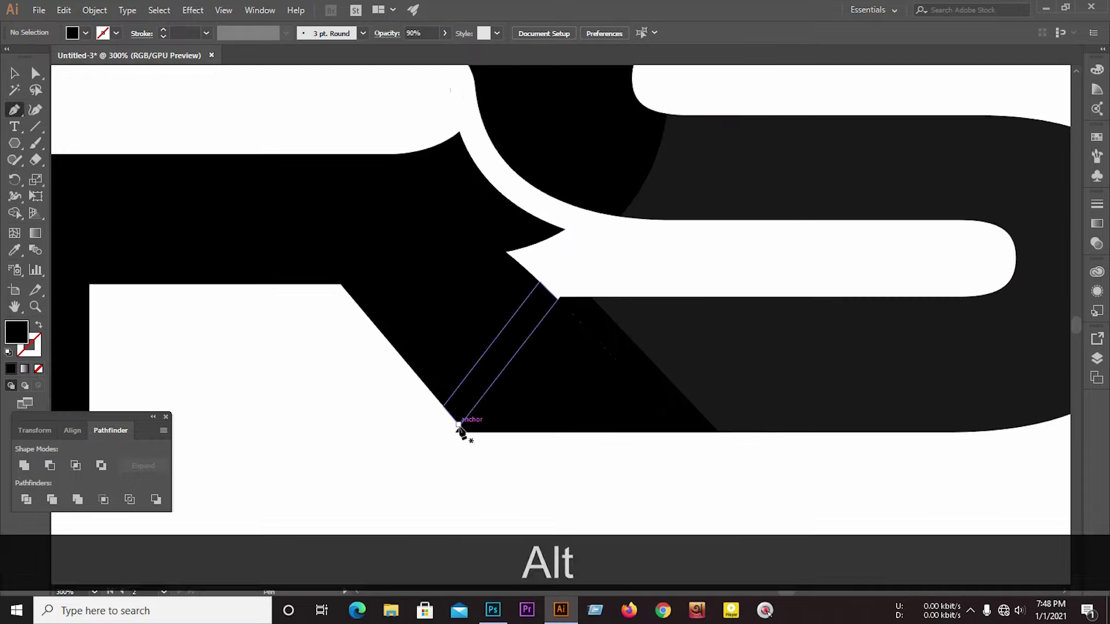
left_click(458, 424)
scroll(318, 417, "down", 1)
left_click(850, 427)
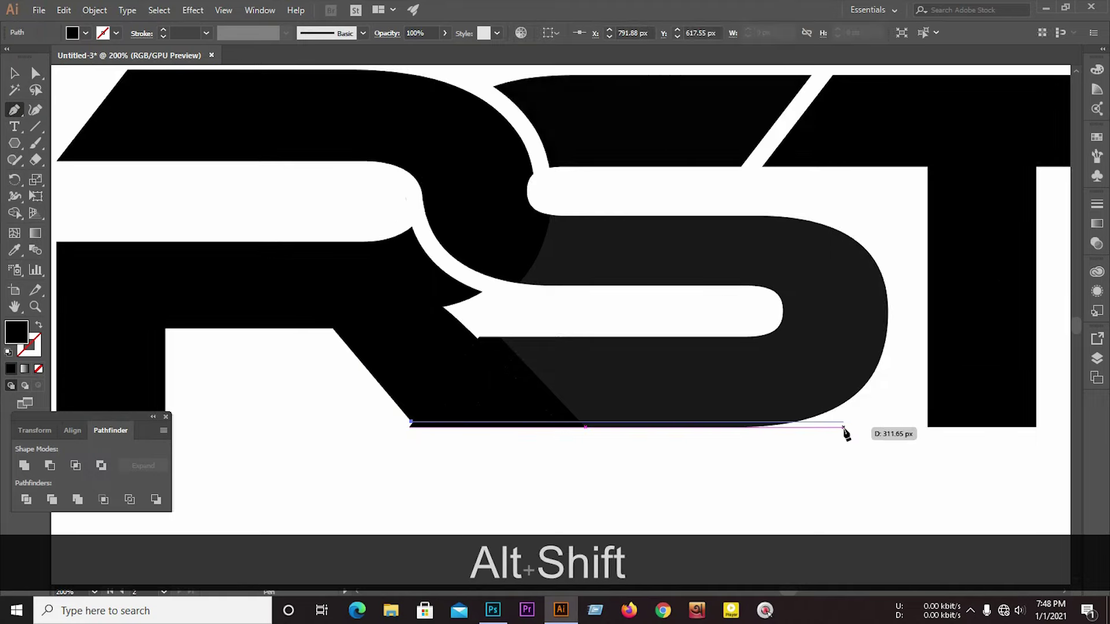
key("Escape")
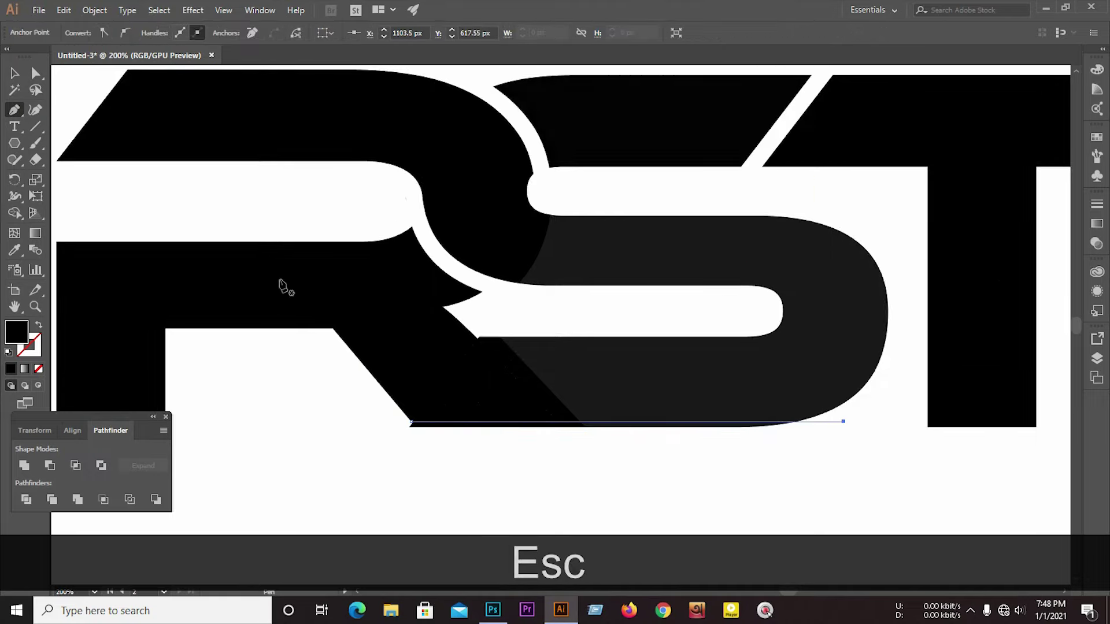
Divide the S's lower body along the drawn line with Pathfinder and ungroup the resulting pieces
left_click(14, 73)
left_click(666, 401)
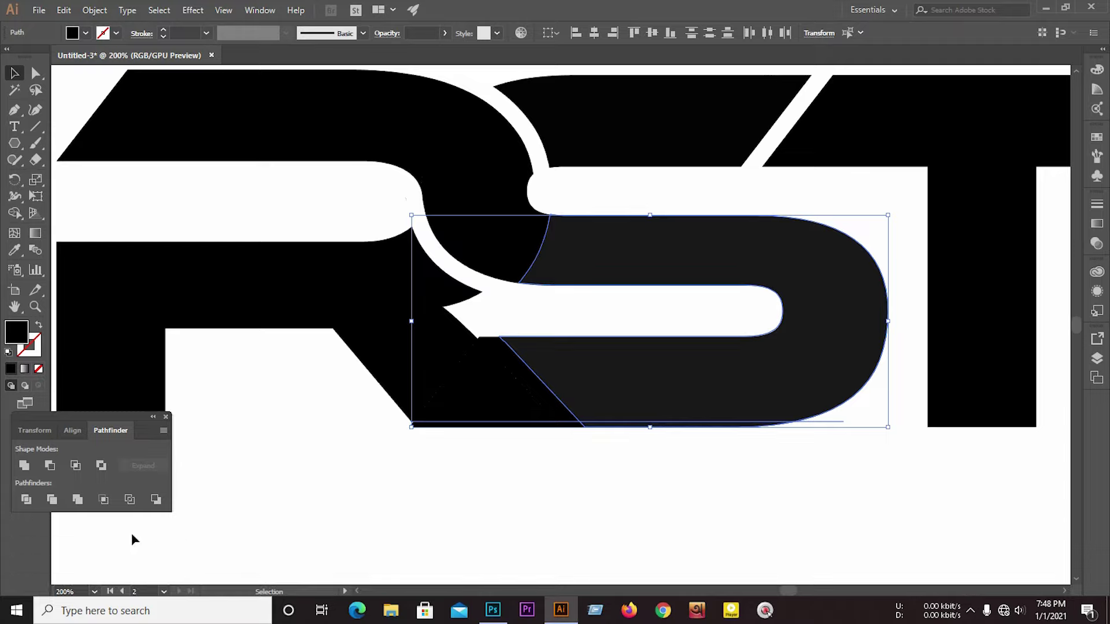
left_click(24, 499)
right_click(642, 349)
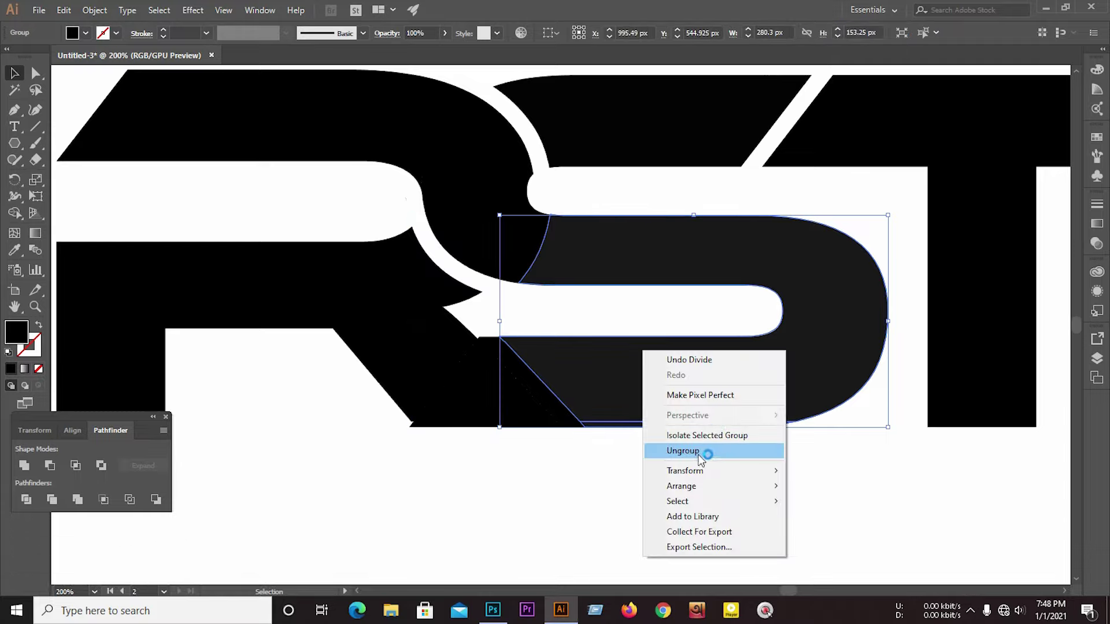
left_click(706, 452)
Delete the sliver below the S's new base and the offset strips along the diagonal and foot of the R's leg
left_click(587, 452)
left_click(569, 428)
scroll(593, 454, "up", 2)
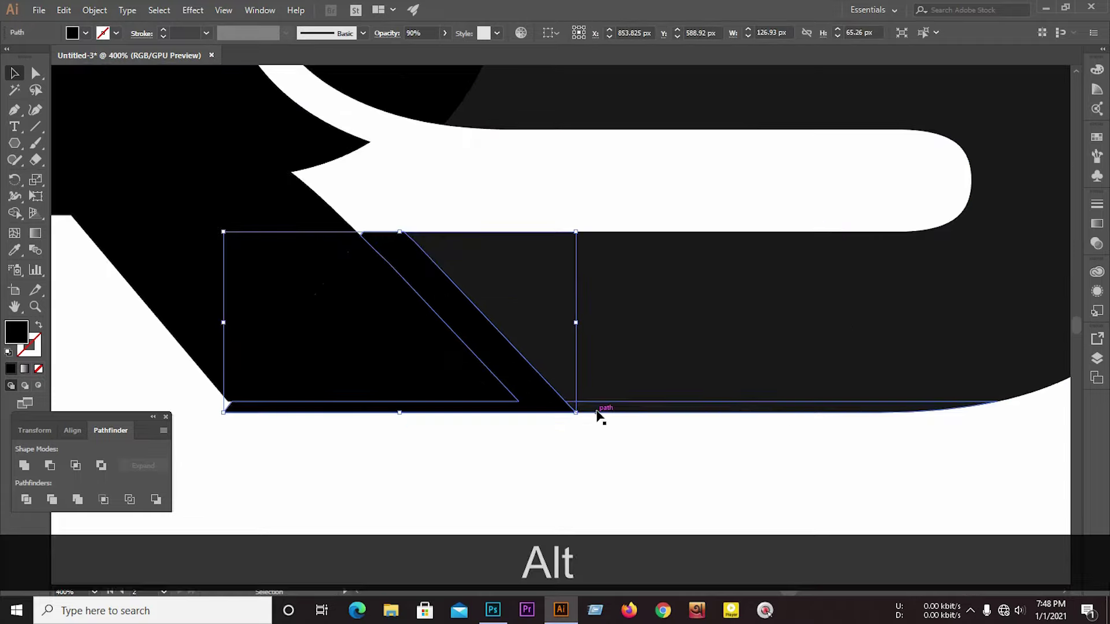
left_click(607, 410)
key("BackSpace")
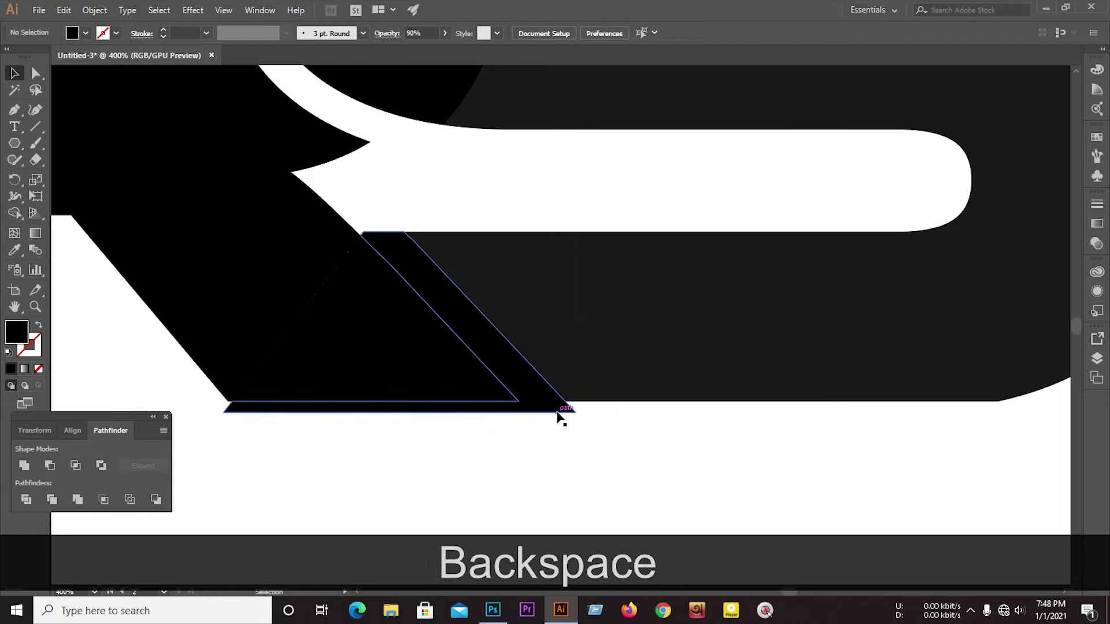
left_click(559, 417)
key("BackSpace")
left_click(560, 419)
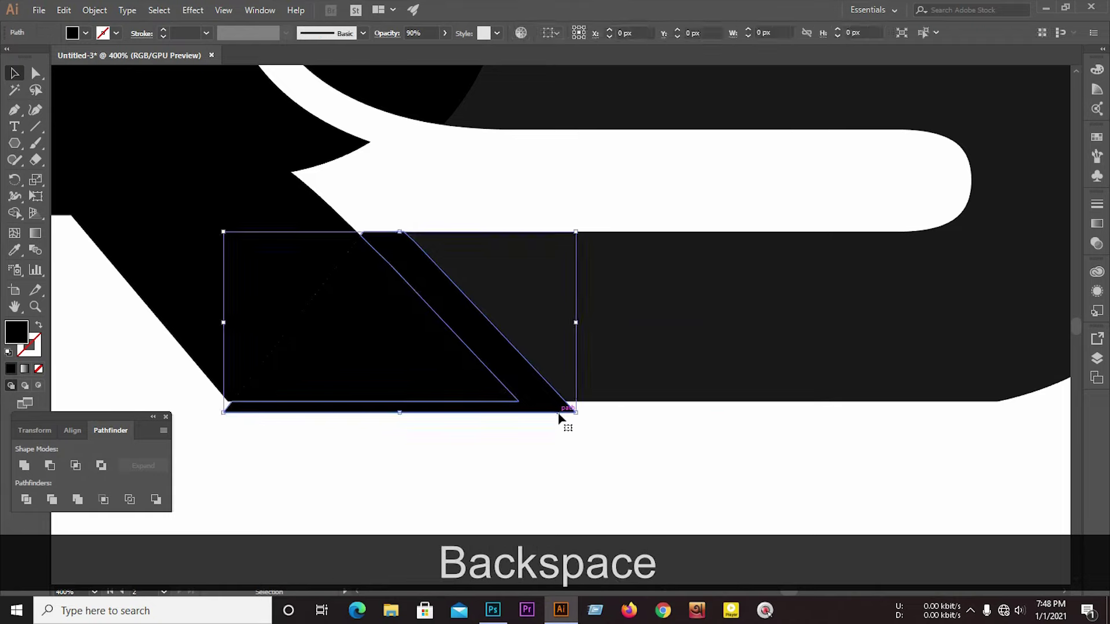
key("BackSpace")
left_click(559, 415)
key("BackSpace")
scroll(549, 413, "down", 4)
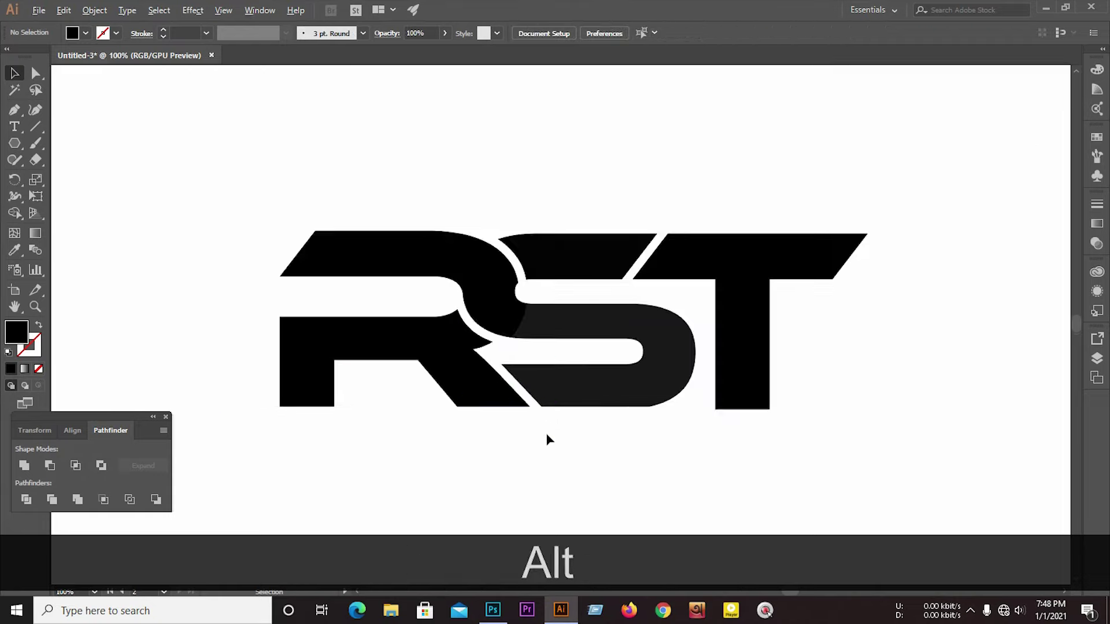
Divide all the RST logo pieces with Pathfinder and ungroup them
left_click_drag(254, 184, 882, 453)
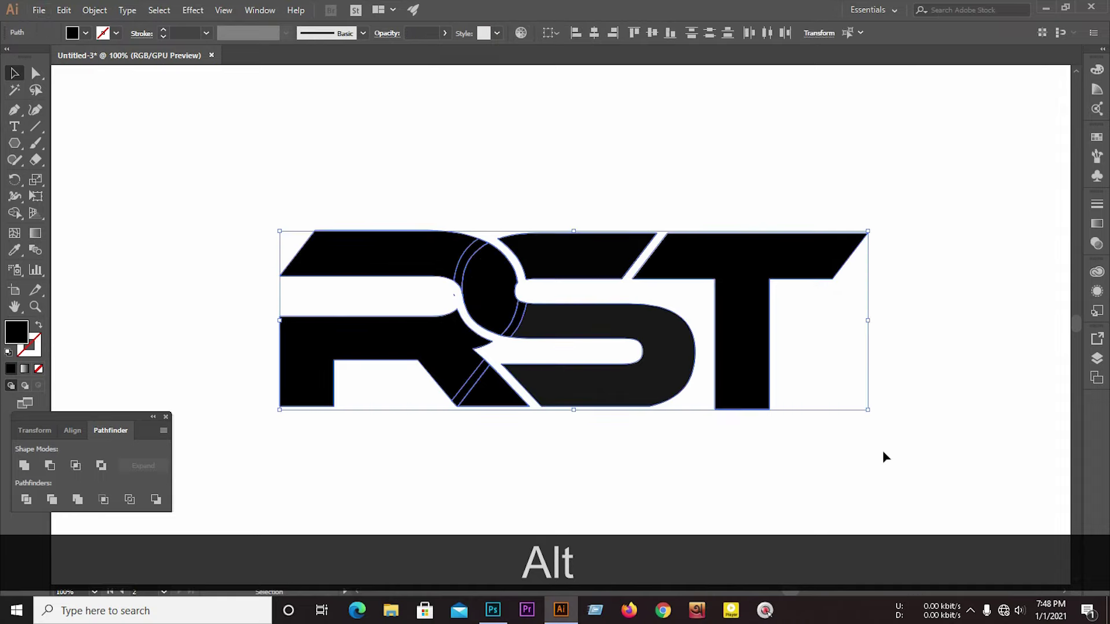
left_click(26, 499)
right_click(497, 269)
left_click(512, 367)
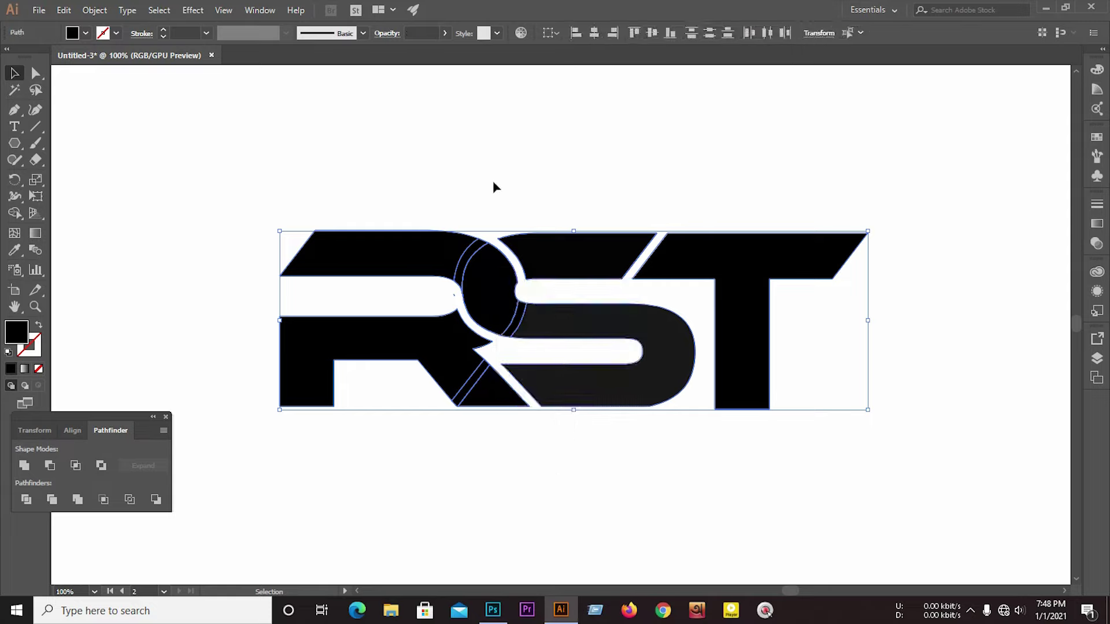
Merge the divided pieces with Shape Builder, joining the R's bowl to the S's body and the strips across the R's leg
left_click(493, 181)
left_click_drag(381, 268, 893, 463)
left_click(16, 213)
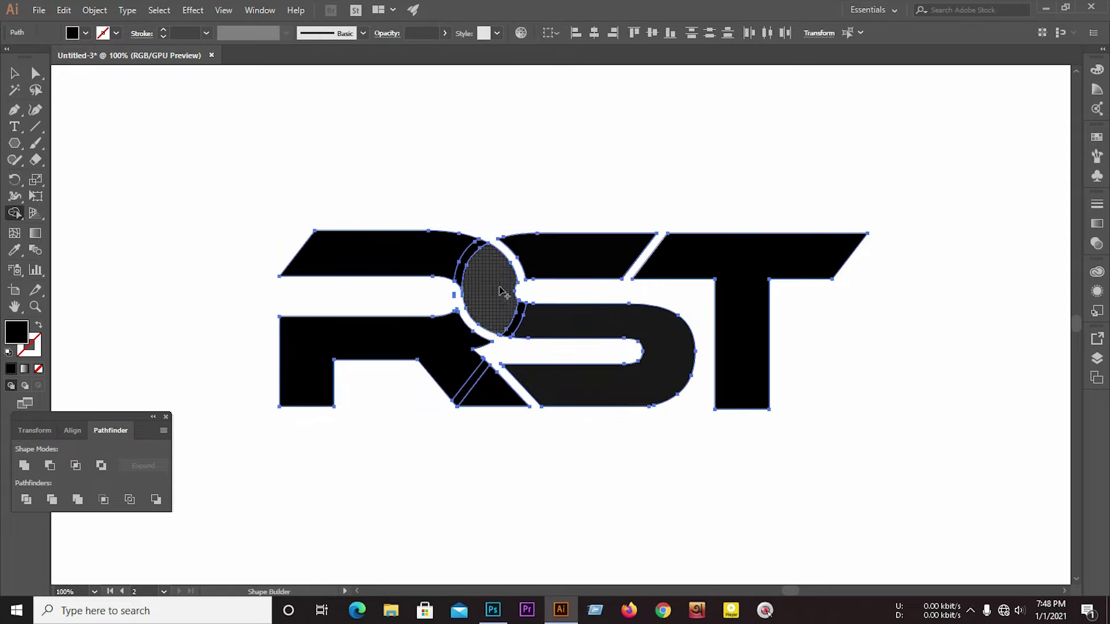
mouse_move(437, 250)
left_mouse_down()
mouse_move(489, 267)
mouse_move(527, 326)
mouse_move(545, 324)
left_mouse_up()
left_click_drag(482, 390, 442, 353)
left_click(14, 76)
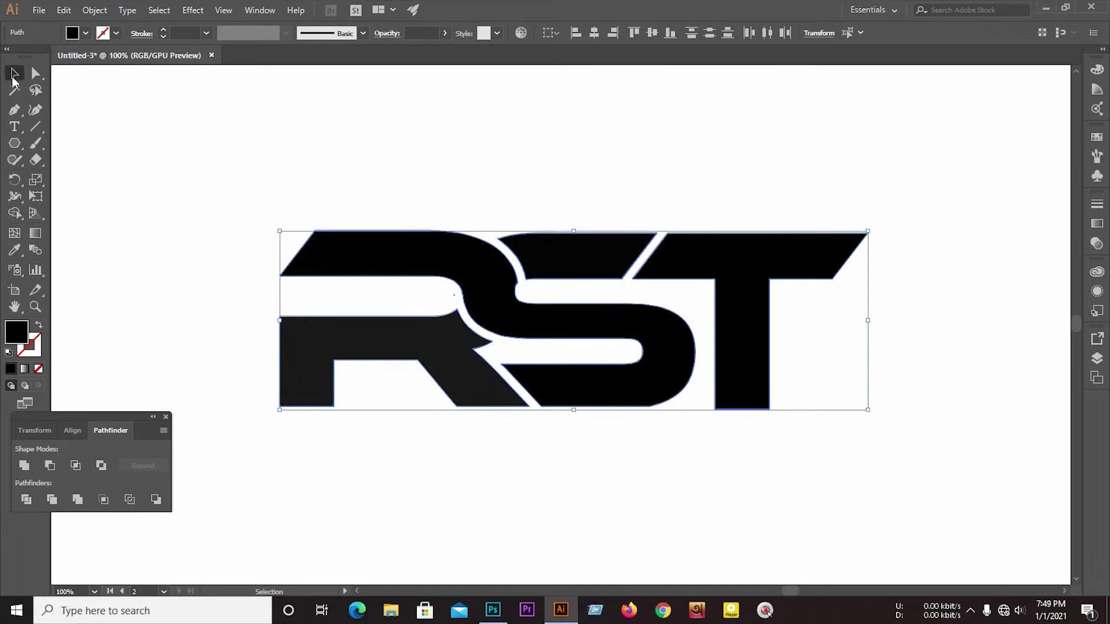
Delete the tiny stray fragment inside the gap between the R's upper arm and lower body
left_click(540, 171)
scroll(461, 290, "up", 4)
left_click_drag(445, 330, 443, 324)
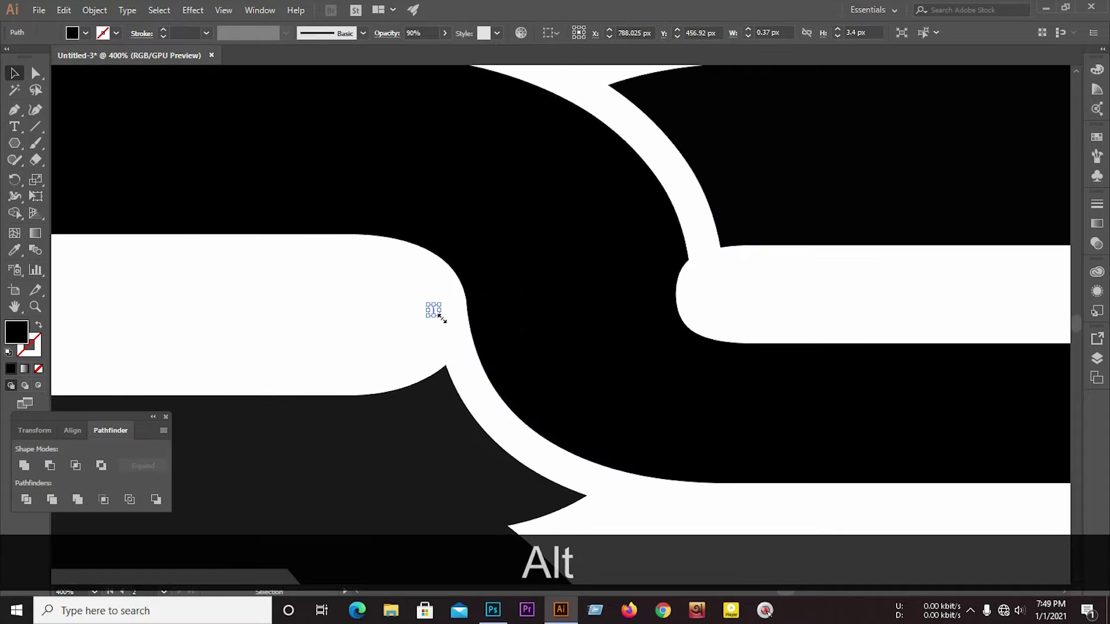
key("BackSpace")
scroll(510, 297, "down", 2)
scroll(384, 265, "down", 2)
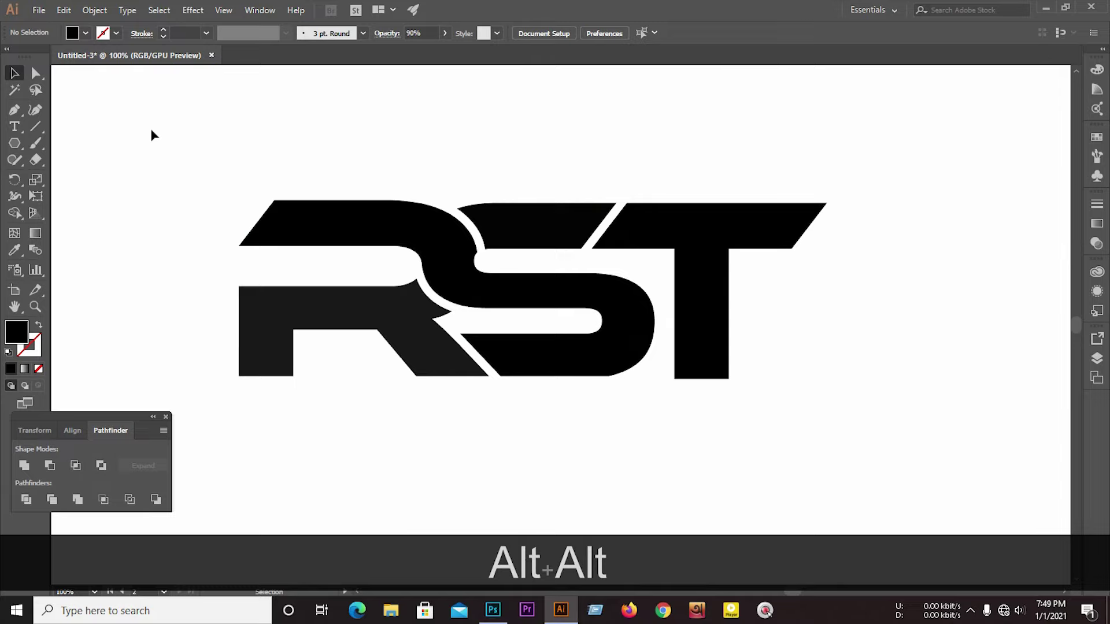
Round the outer bottom corner of the R's stem to about 36.7 px
scroll(245, 370, "up", 3)
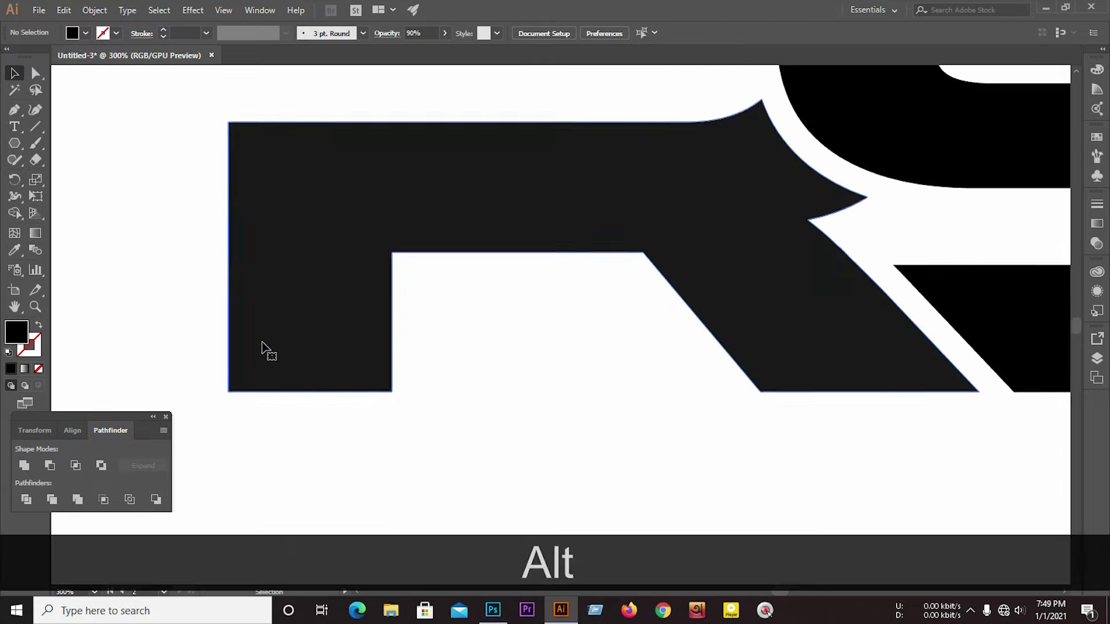
left_click(263, 348)
left_click(36, 73)
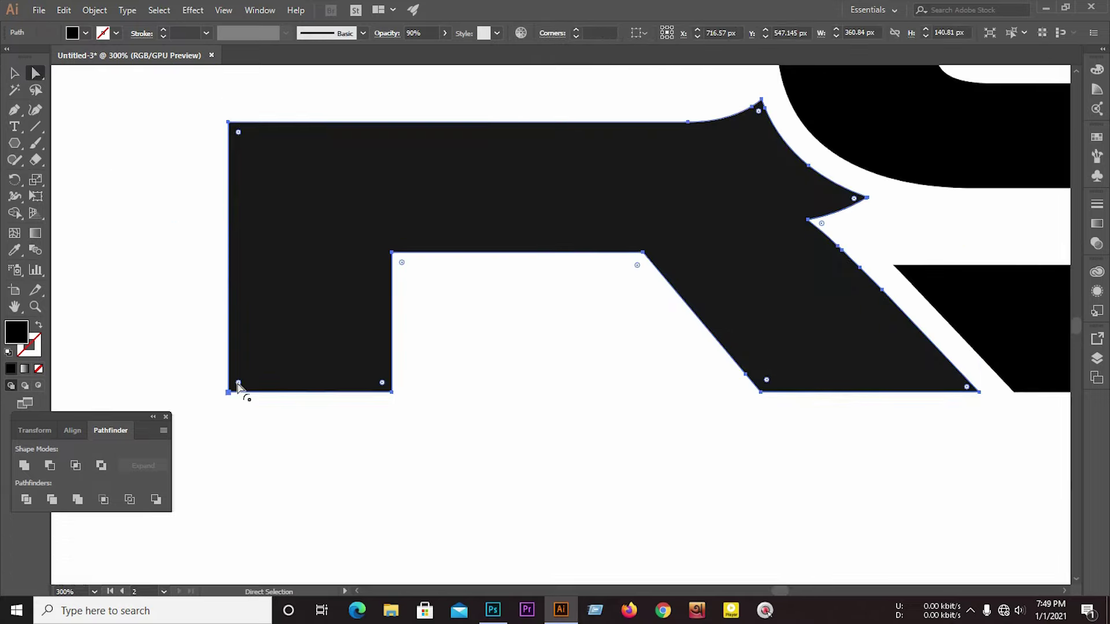
left_click_drag(248, 377, 322, 470)
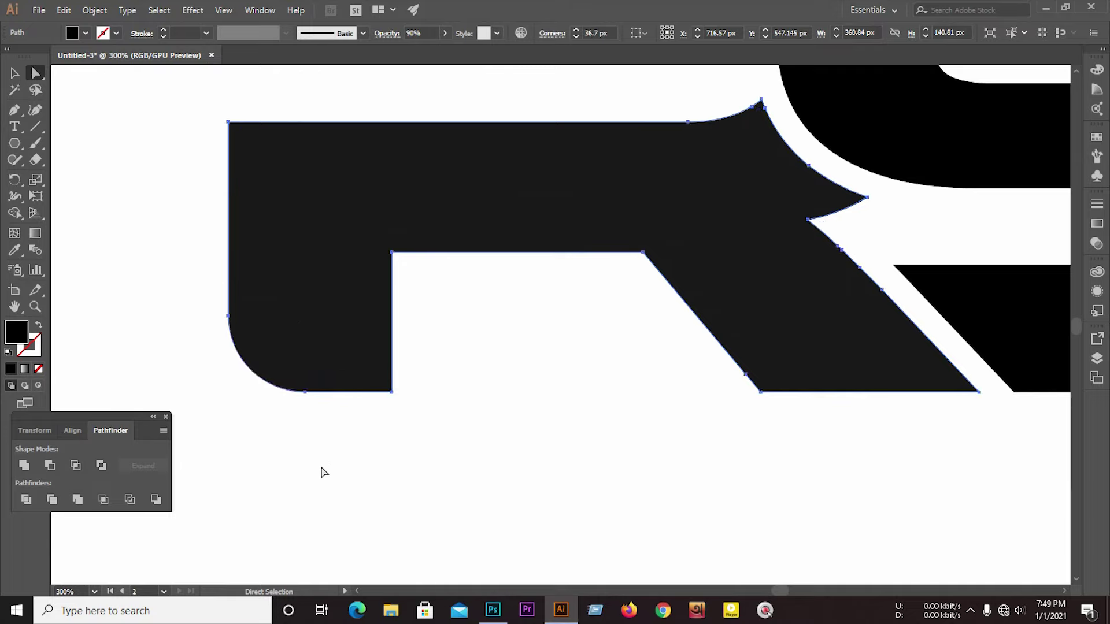
left_click(322, 470)
scroll(235, 420, "down", 2)
scroll(235, 420, "down", 1)
Round the right bottom corner of the T's stem to about 45 px
left_click(715, 403)
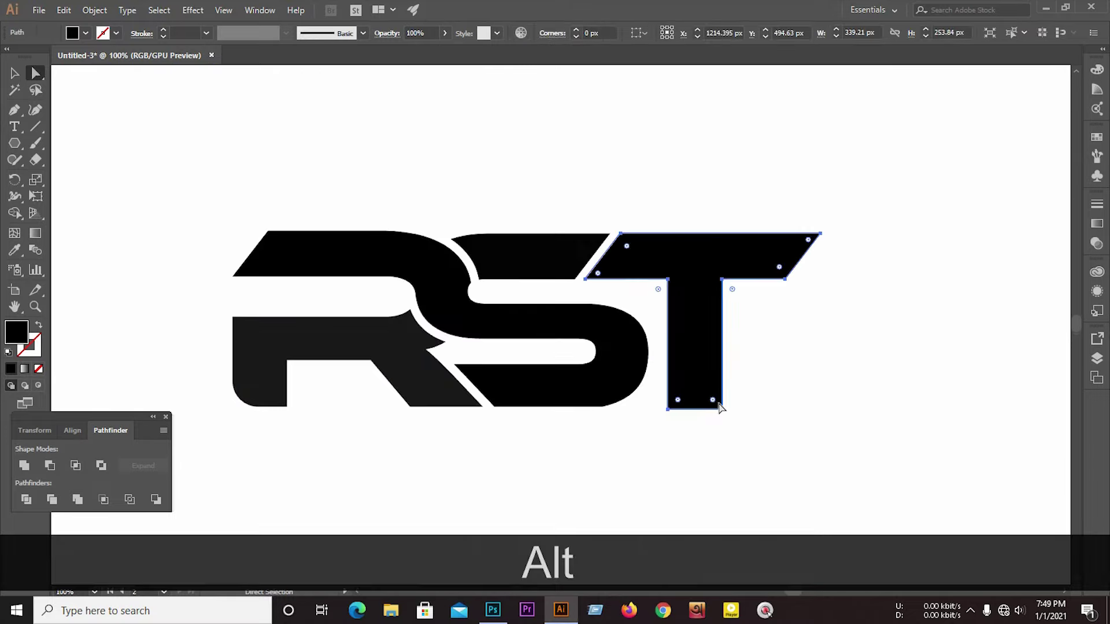
left_click_drag(689, 390, 690, 391)
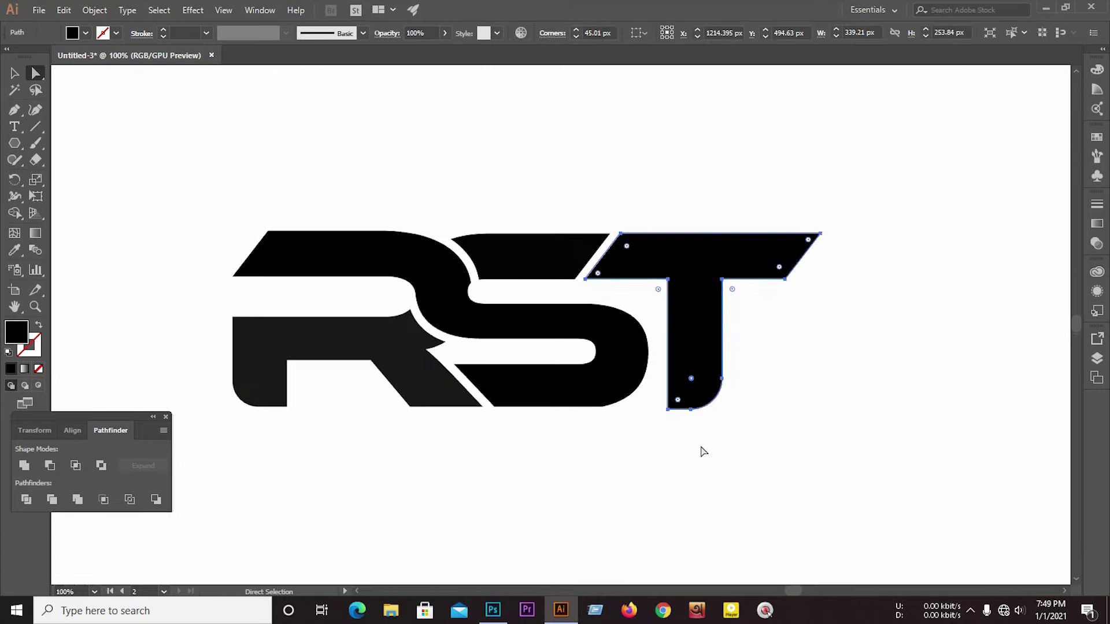
left_click(701, 449)
Round the slight corner where the S's base meets its outer curve to about 15.8 px
scroll(592, 454, "up", 3)
left_click(604, 433)
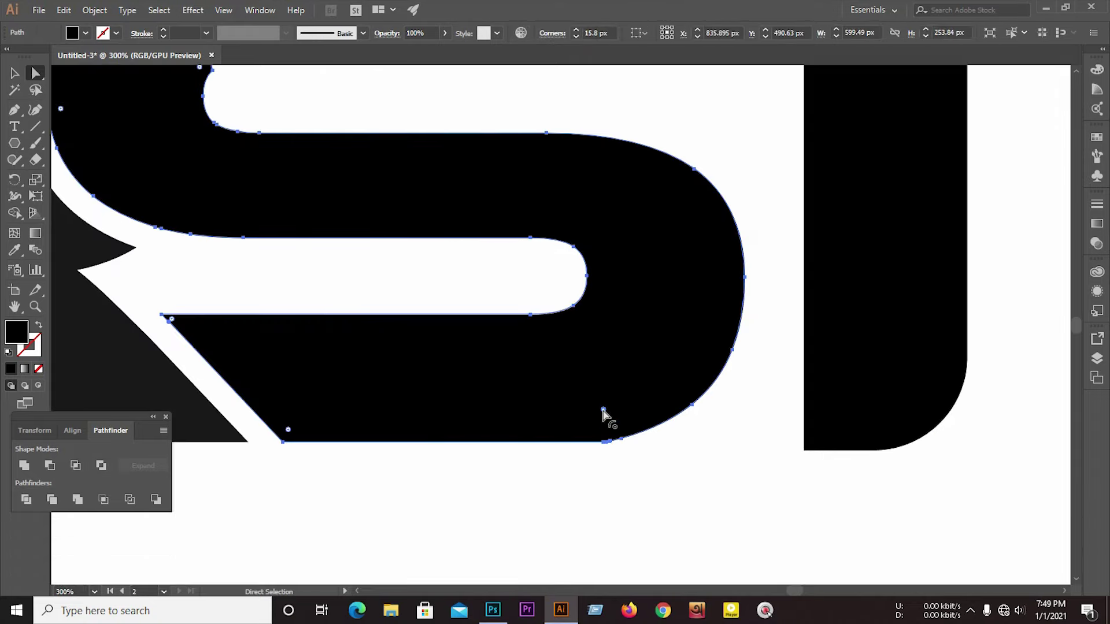
left_click(682, 444)
scroll(682, 444, "down", 3)
Smooth the sharp corners on both sides of the junction where the R's bowl flows into the S
scroll(711, 384, "up", 3)
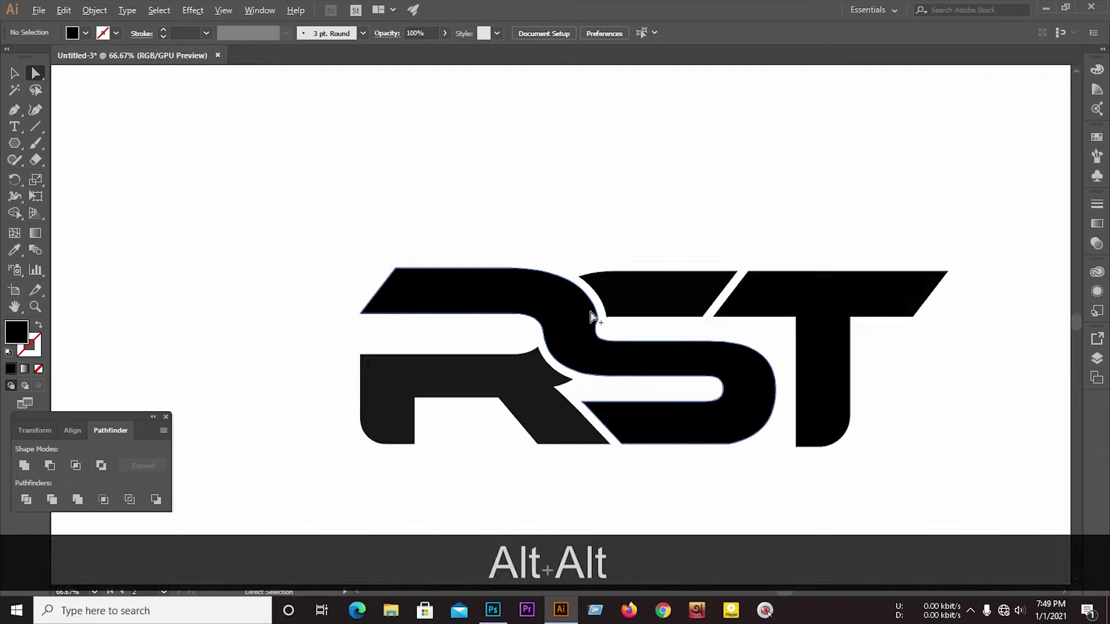
left_click(602, 342)
left_click(602, 336, "shift")
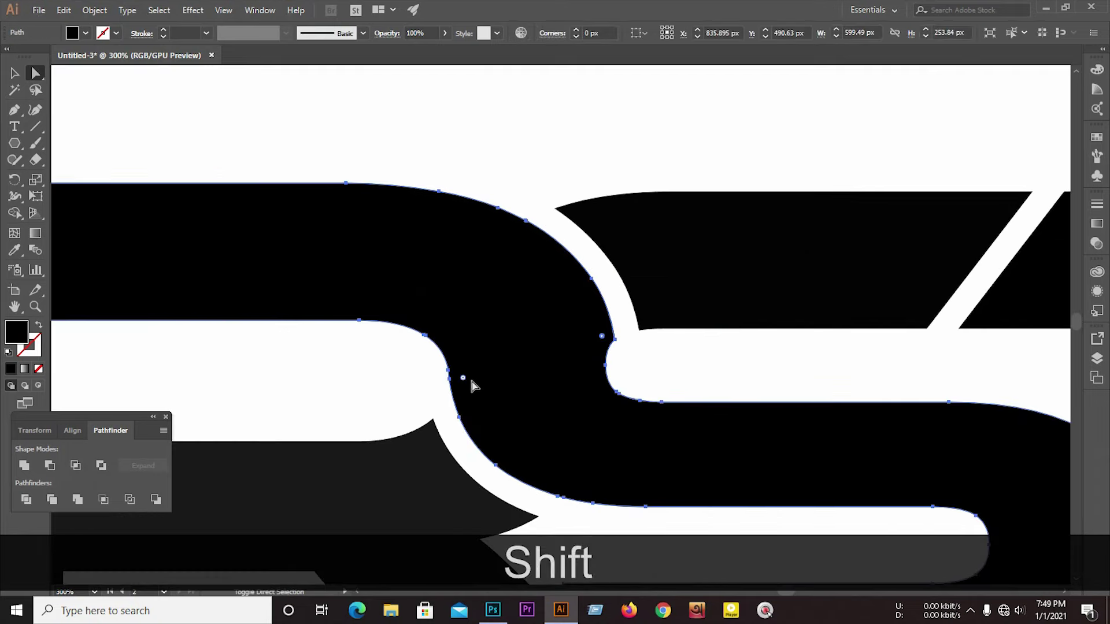
left_click_drag(464, 380, 649, 391)
left_click(655, 378)
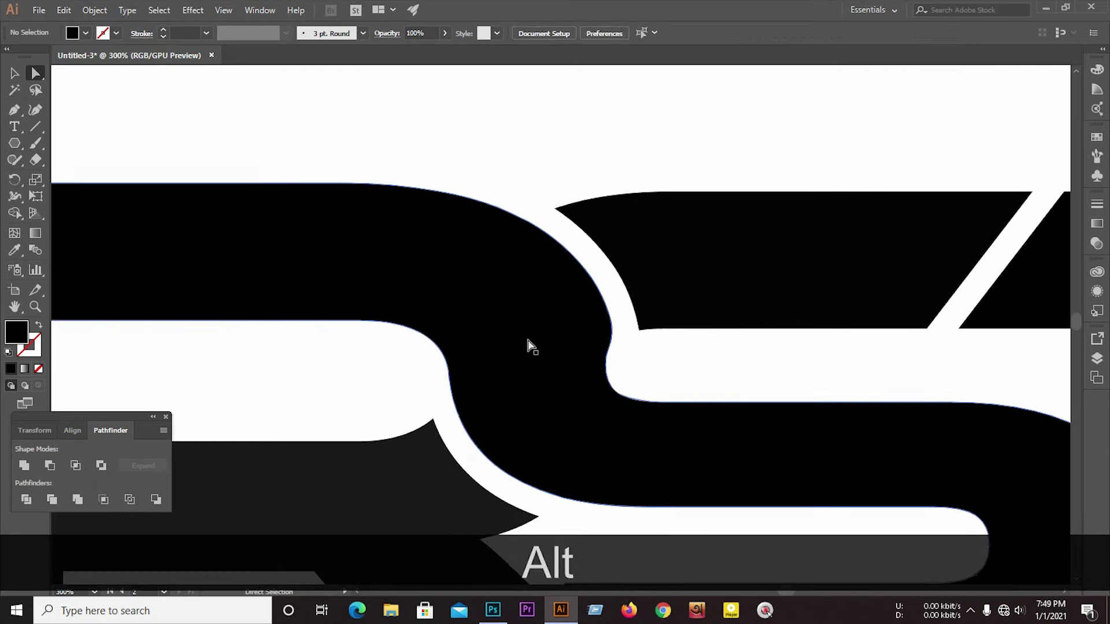
Reduce the rounding on the outer bottom corner of the R's stem
scroll(526, 341, "down", 4)
left_click(384, 392)
scroll(383, 393, "up", 2)
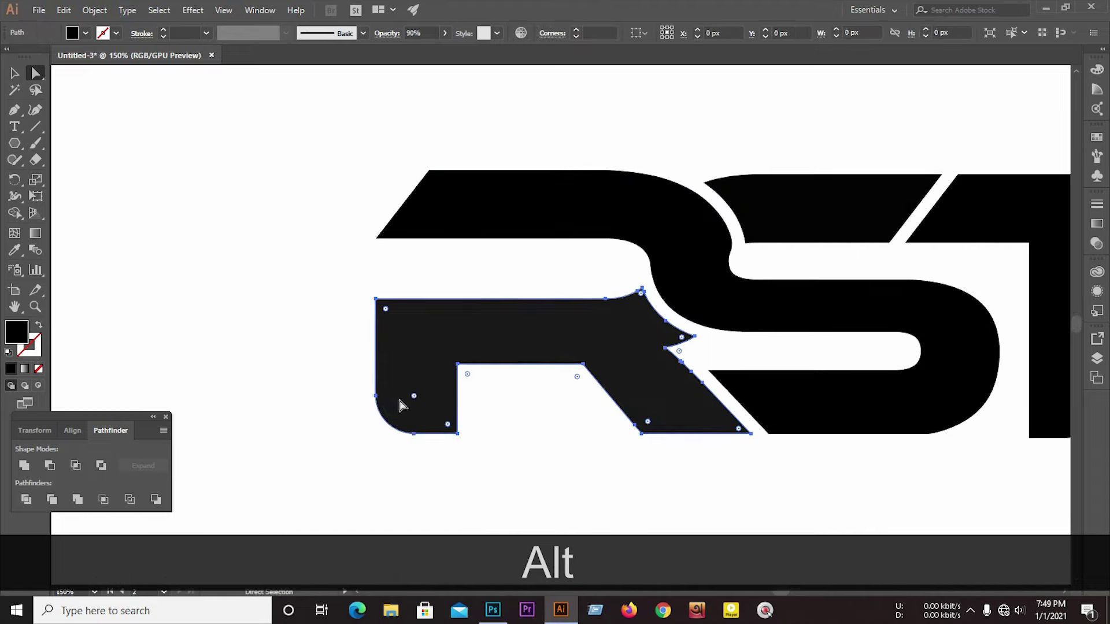
left_click_drag(414, 399, 409, 410)
left_click(419, 459)
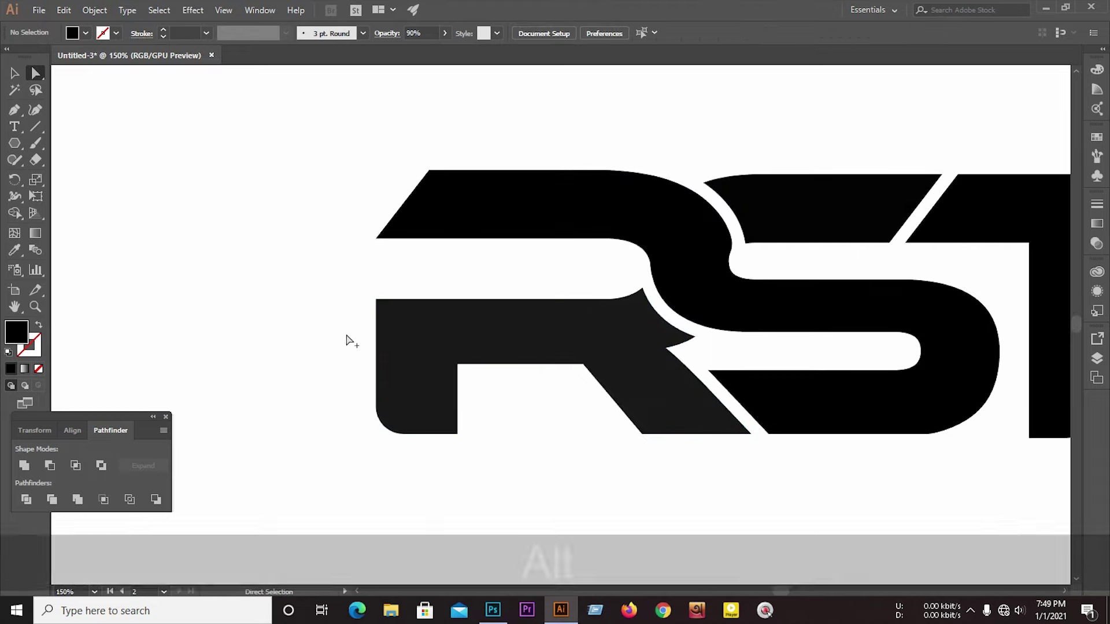
Unite all the RST logo pieces into one solid black shape with Pathfinder
scroll(347, 339, "down", 3, "alt")
left_click_drag(292, 211, 775, 429)
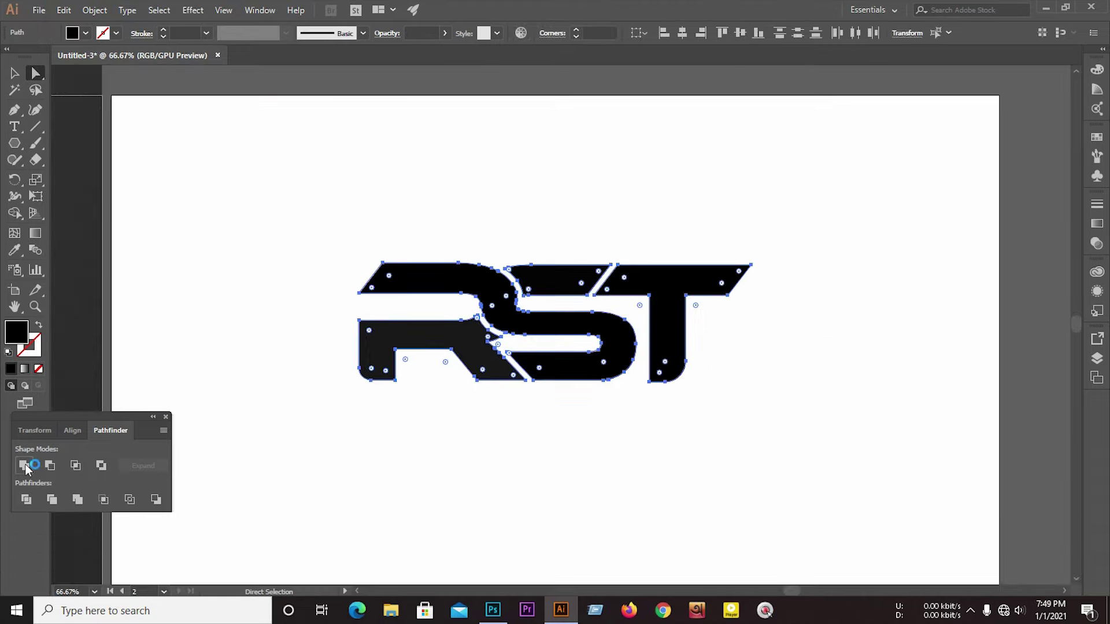
left_click(24, 465)
left_click(275, 228)
scroll(494, 367, "up", 1)
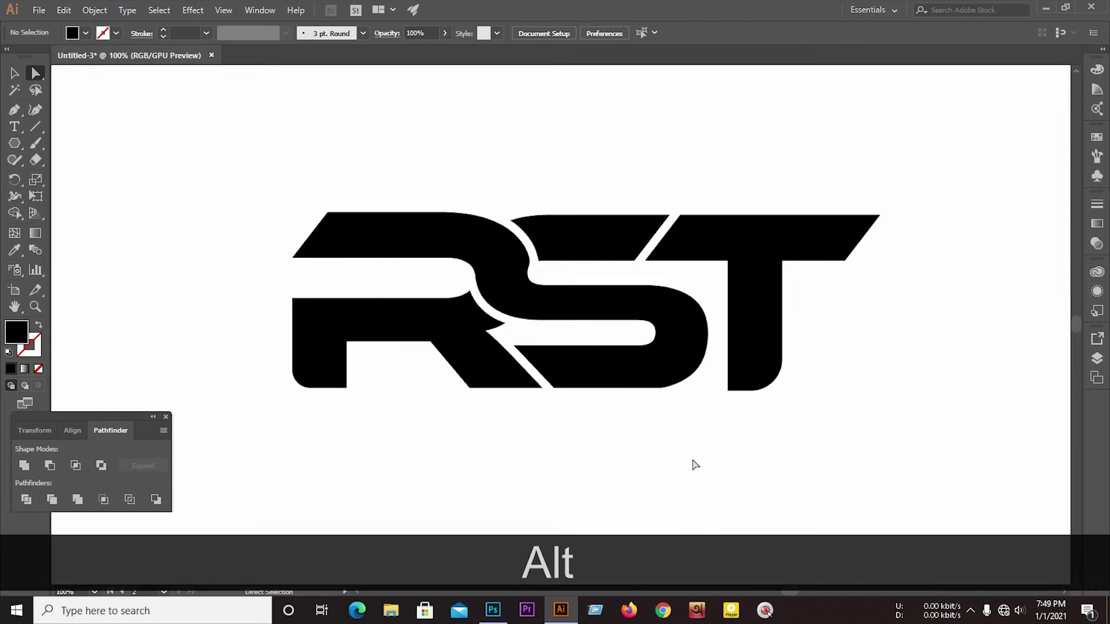
Switch to Photoshop, open the 65_2.psd mockup and open its "Place your design here" smart object for editing
left_click(493, 610)
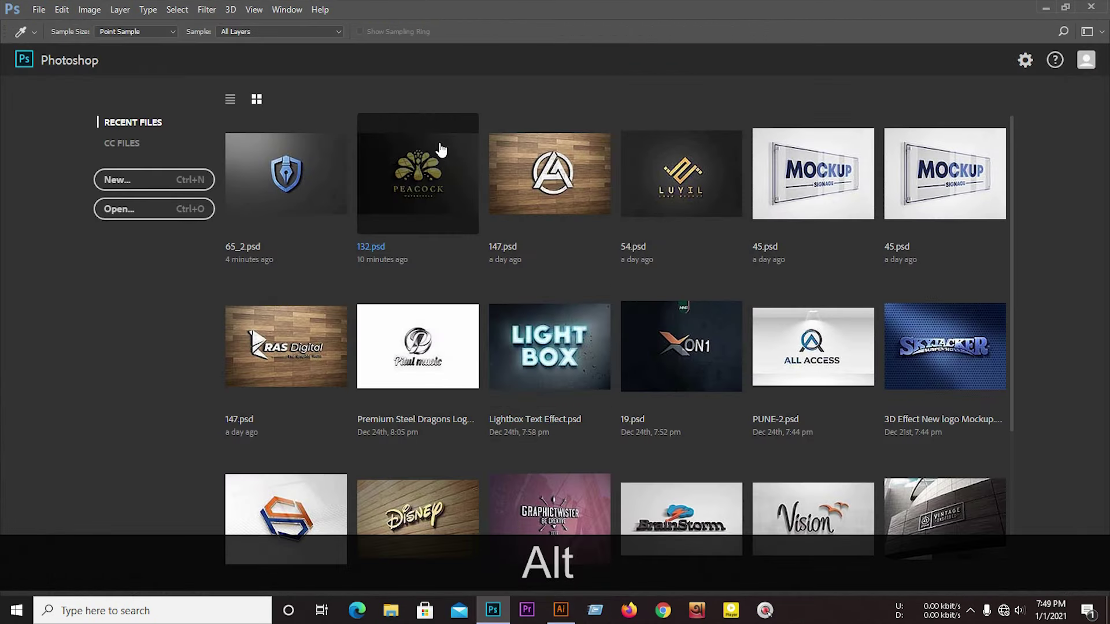
left_click(311, 182)
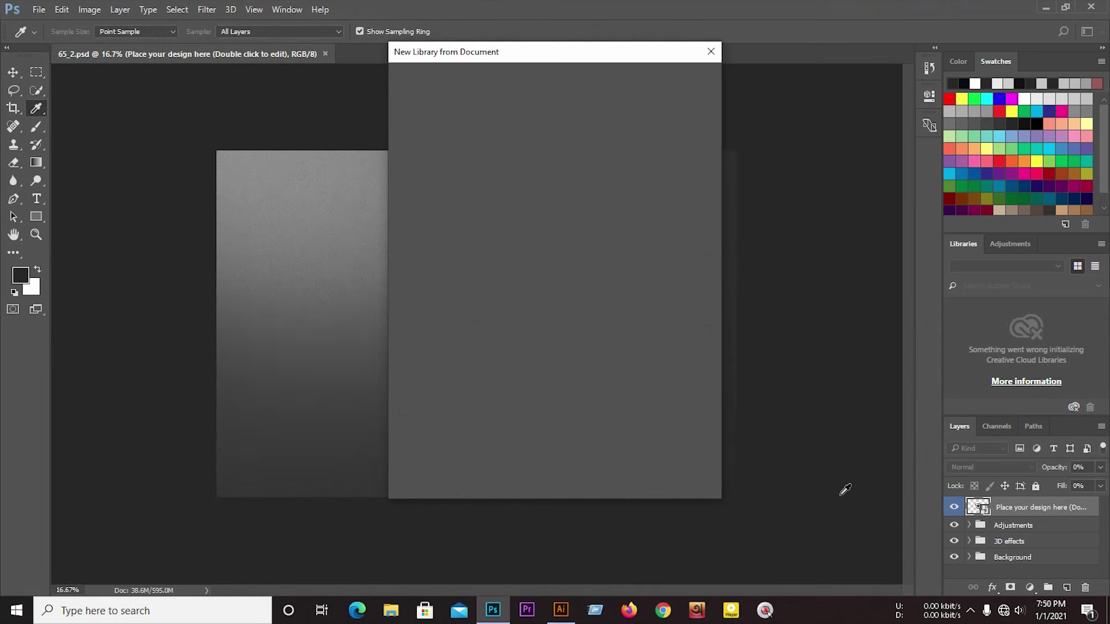
left_click(711, 52)
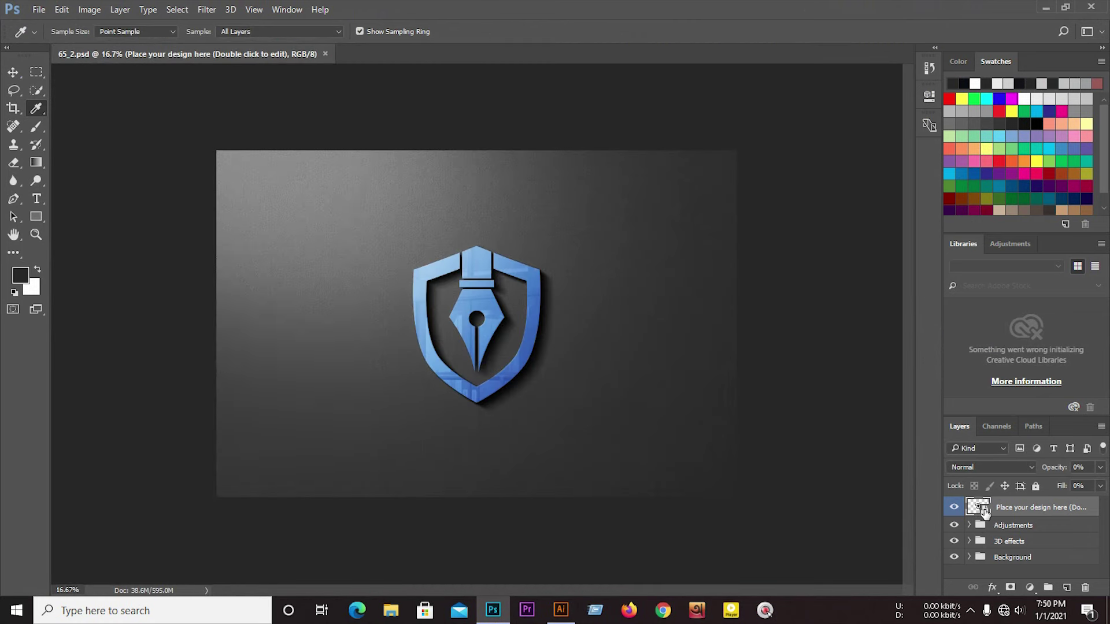
double_click(978, 508)
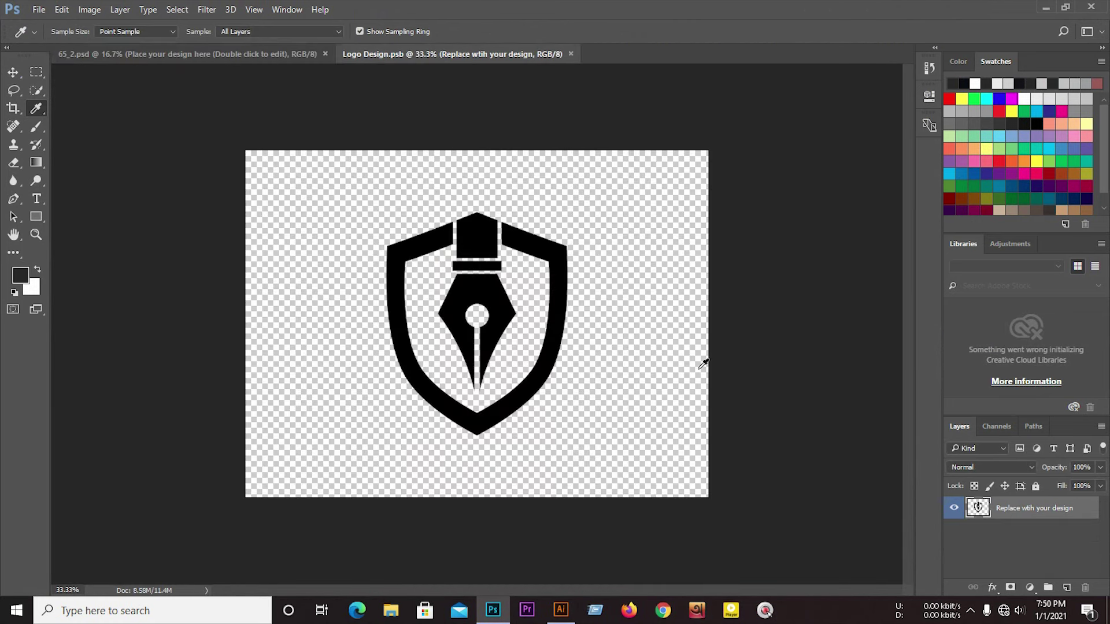
Switch to Illustrator and bring the complete RST logo into Photoshop's Logo Design.psb document as a vector smart object
left_click(560, 610)
left_click_drag(496, 273, 555, 439)
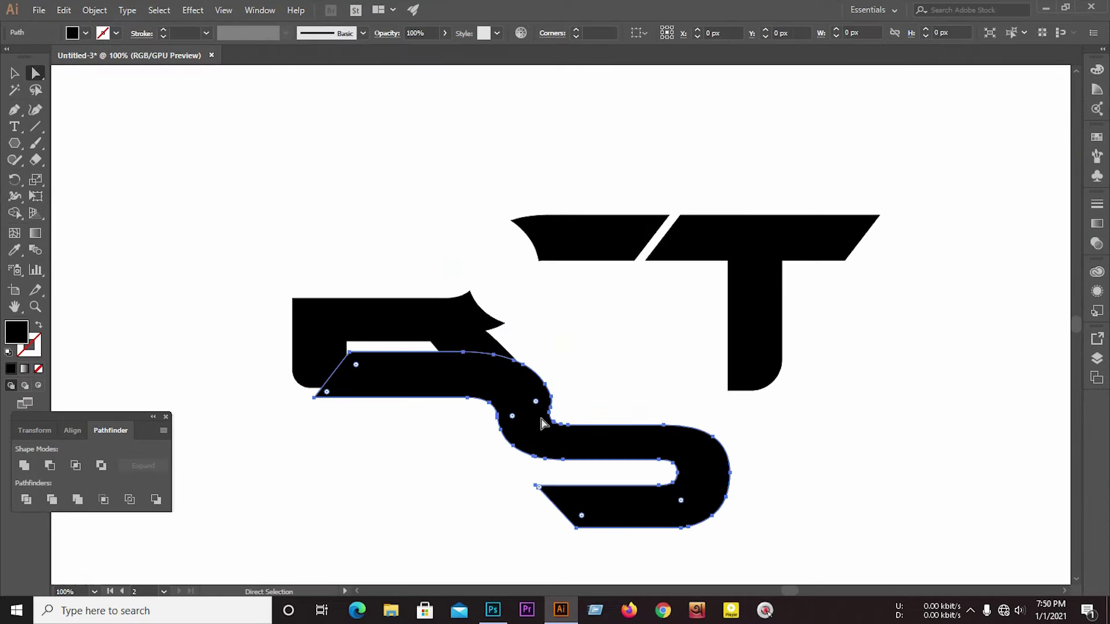
key("ctrl+z")
left_click(445, 294)
left_click_drag(248, 179, 852, 393)
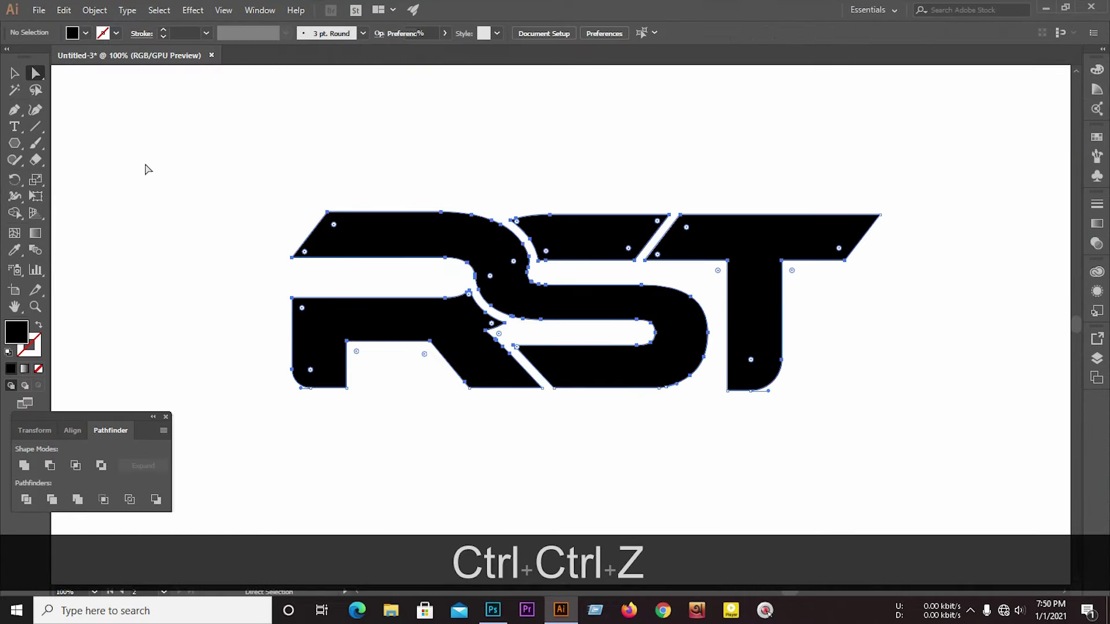
left_click(14, 74)
left_click_drag(469, 289, 535, 399)
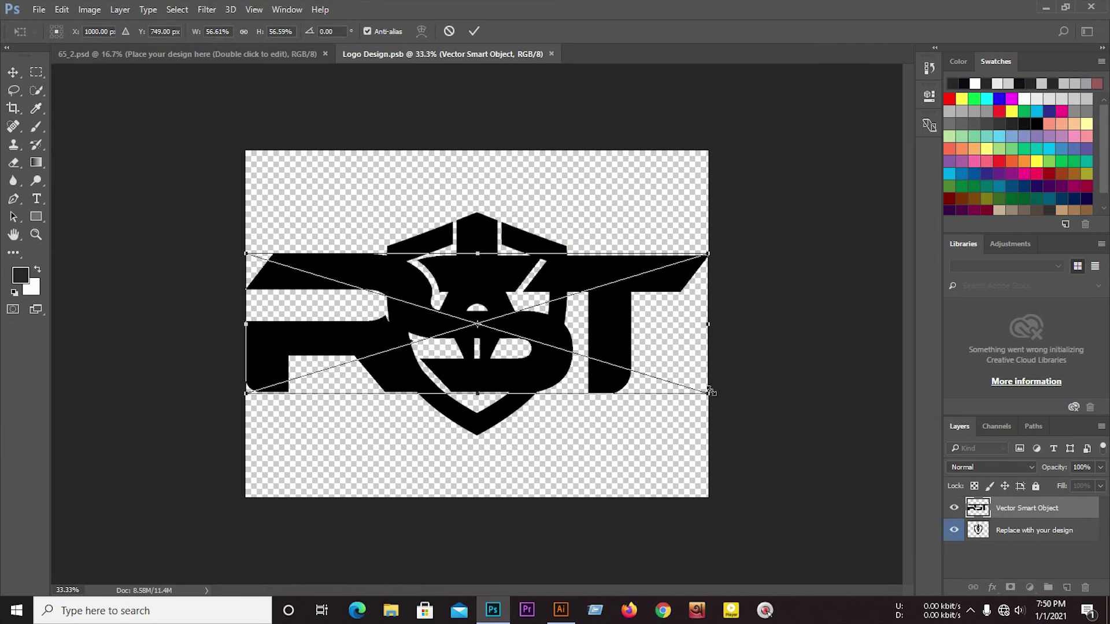
Scale the placed RST logo down slightly, center it on the canvas and hide the "Replace with your design" layer
left_click_drag(711, 392, 670, 380)
mouse_move(555, 346)
left_mouse_down()
mouse_move(479, 272)
mouse_move(549, 355)
left_mouse_up()
left_click(954, 530)
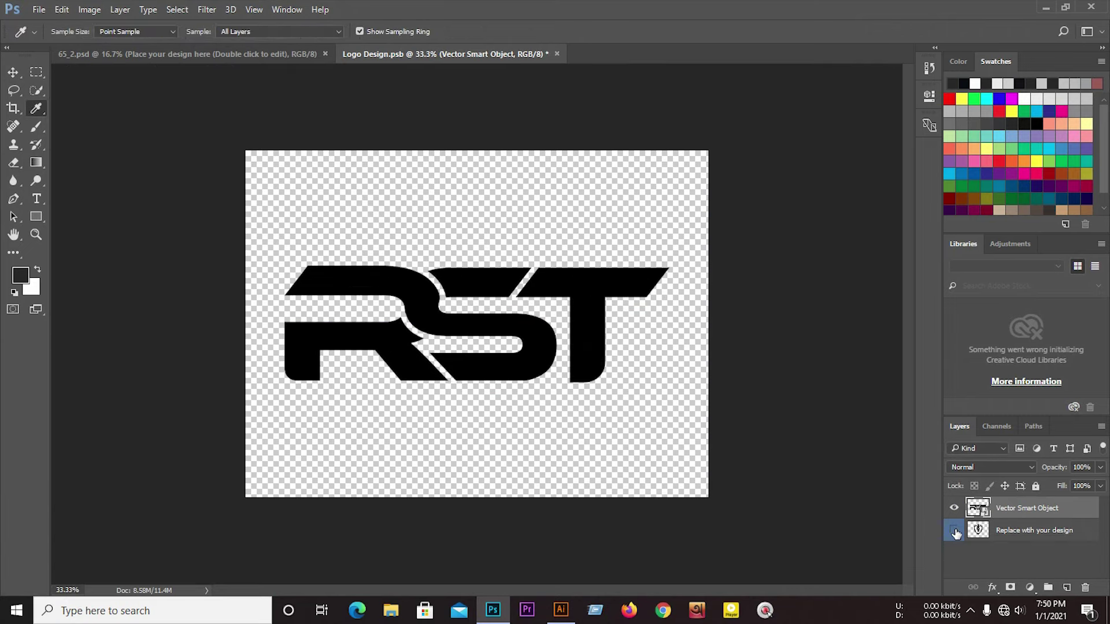
Save Logo Design.psb and return to the 65_2.psd mockup to show the RST logo in it
key("ctrl+s")
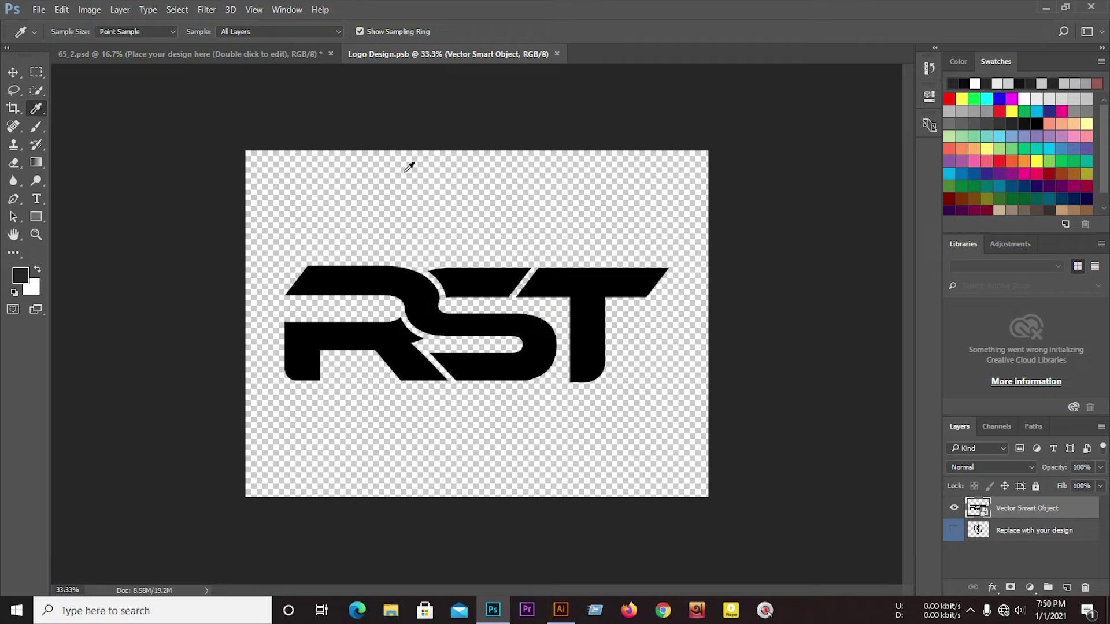
left_click(253, 54)
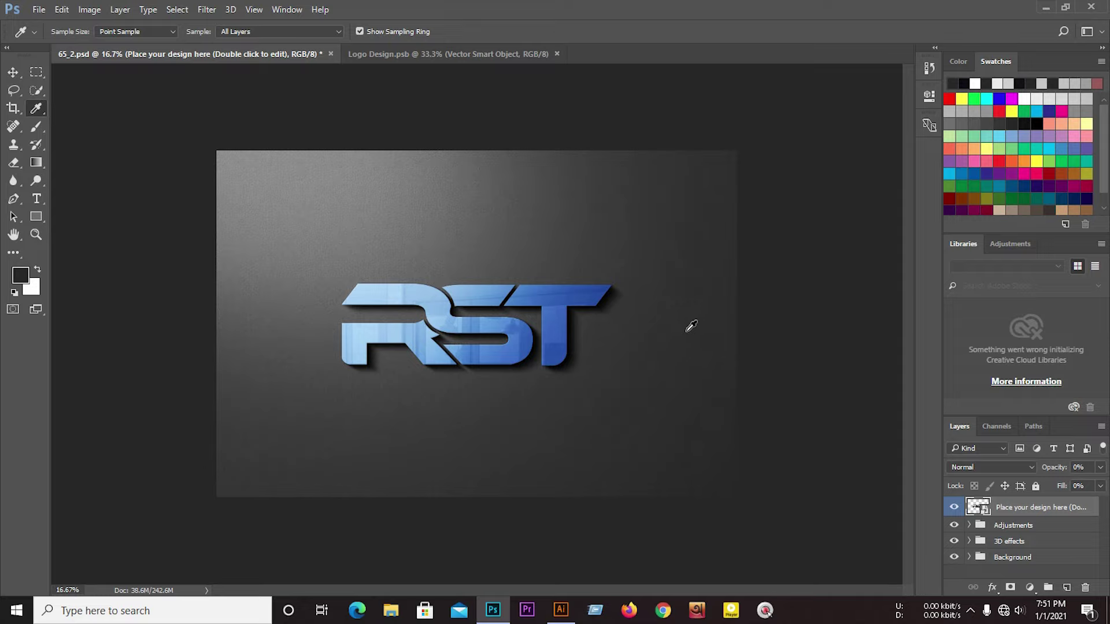
key("ctrl+F11")
left_click(971, 610)
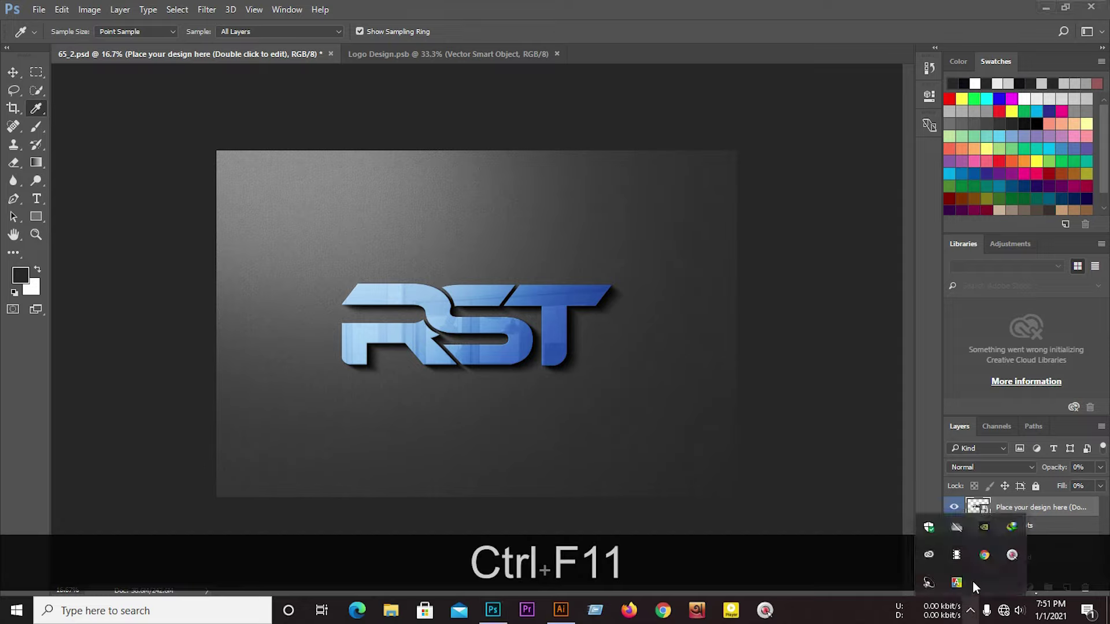